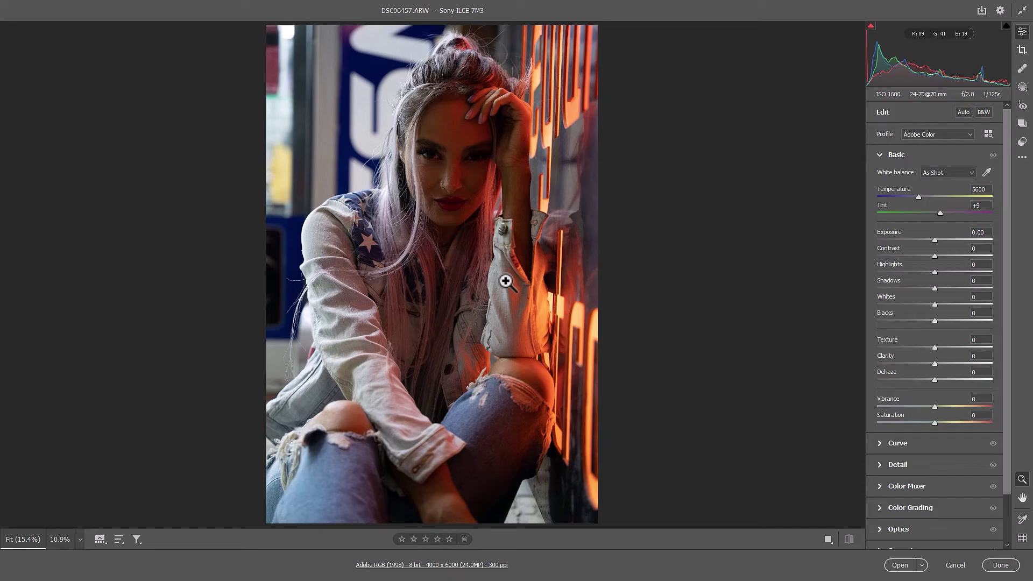
Zoom in on her face, pan down to her lips, and collapse the Basic panel.
left_click_drag(506, 281, 570, 191)
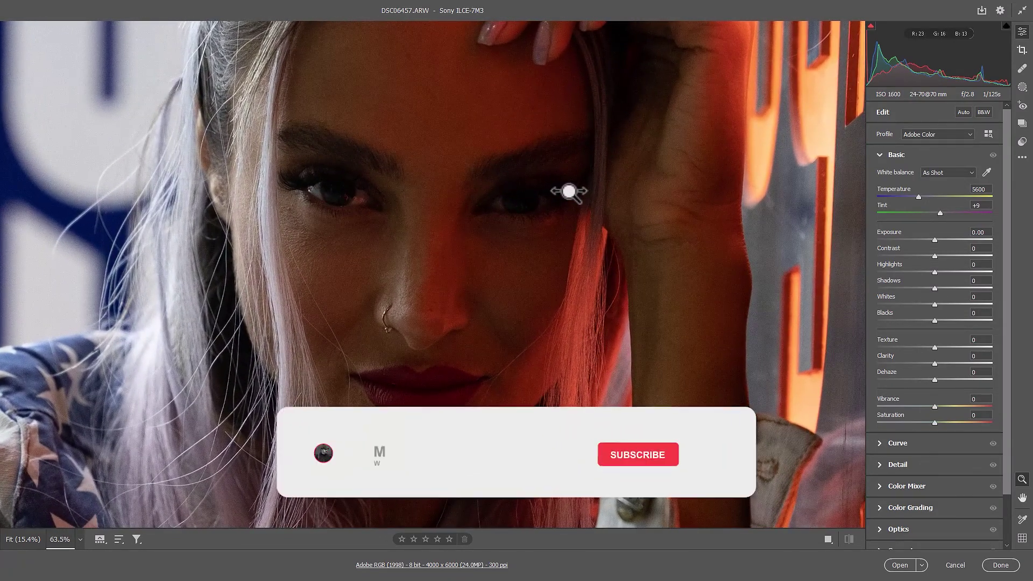
key("h")
mouse_move(373, 316)
left_mouse_down()
mouse_move(429, 65)
mouse_move(480, 120)
mouse_move(362, 185)
mouse_move(417, 237)
mouse_move(475, 223)
left_mouse_up()
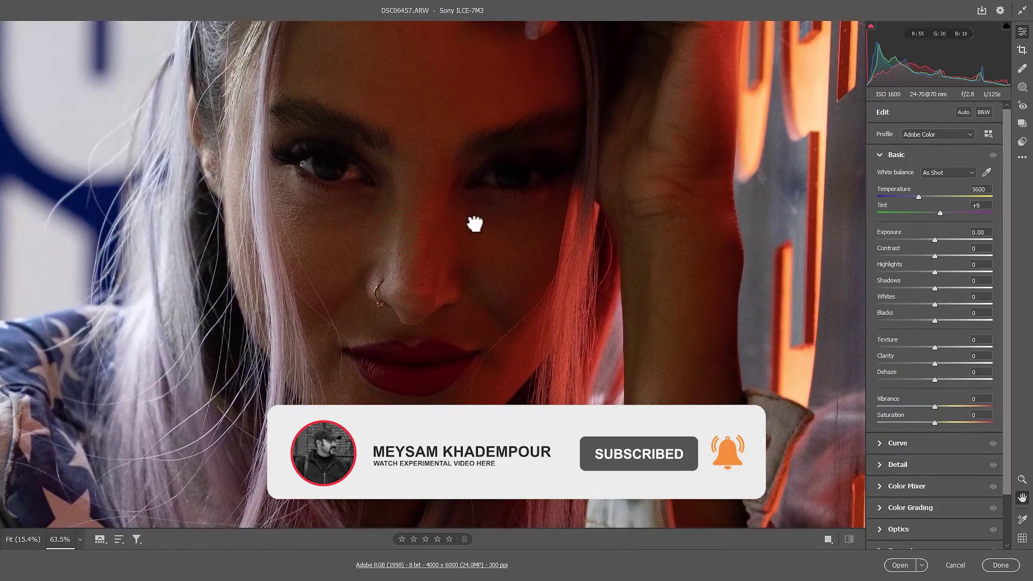
key("z")
left_click(882, 155)
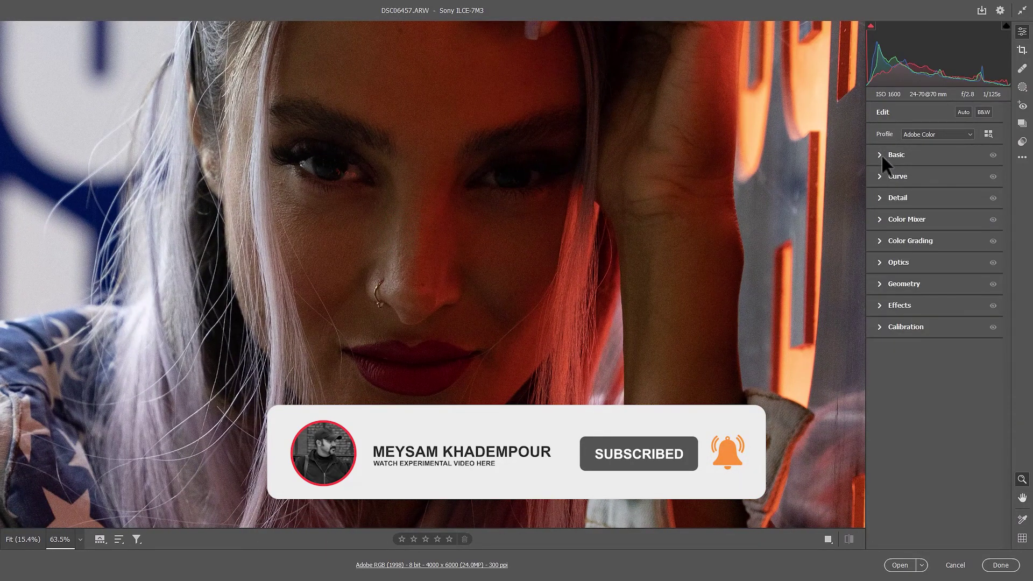
Set Detail luminance noise reduction to 37, zoom out, and collapse the Detail panel.
left_click(880, 198)
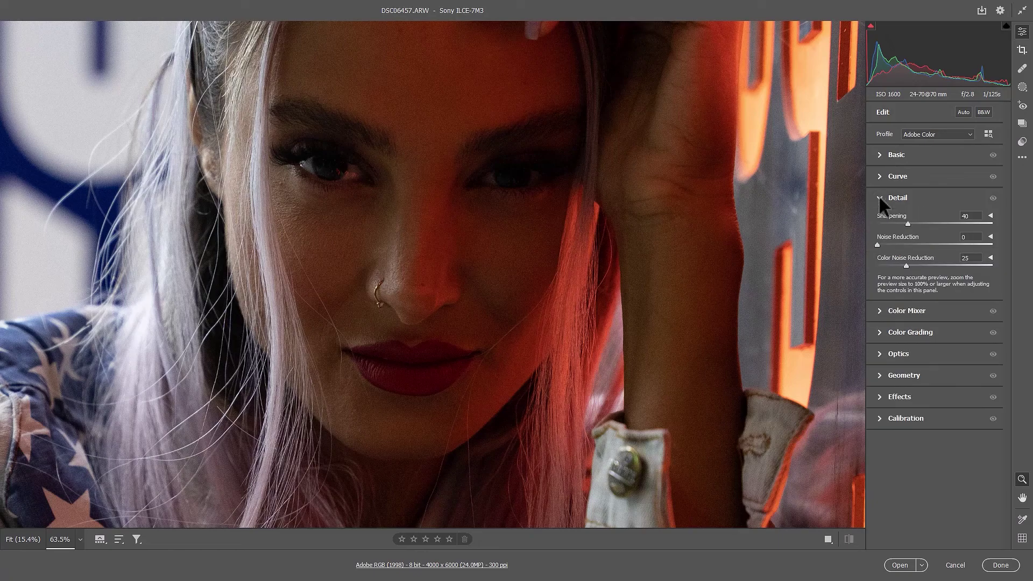
left_click_drag(877, 244, 920, 245)
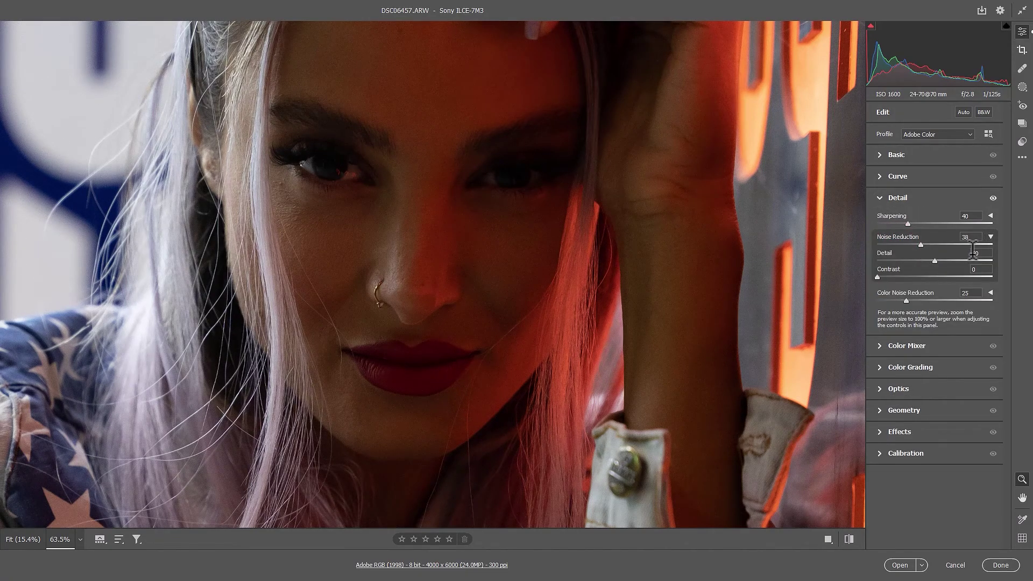
left_click_drag(921, 245, 911, 245)
left_click(927, 244)
left_click_drag(926, 244, 919, 246)
left_click_drag(597, 262, 585, 265)
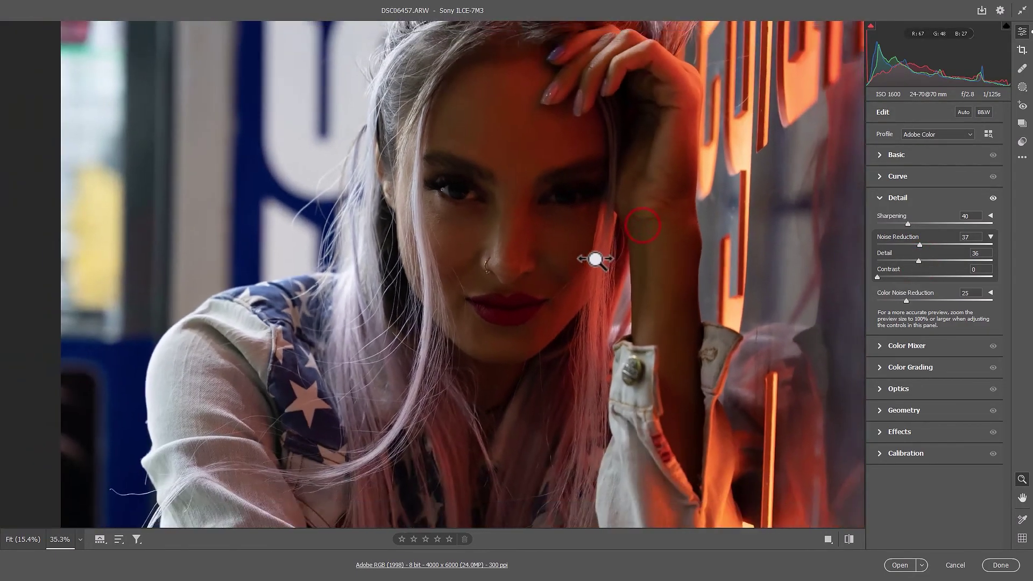
left_click(881, 198)
Set Basic contrast +24, highlights -55, shadows +50 and temperature 5050.
left_click(883, 155)
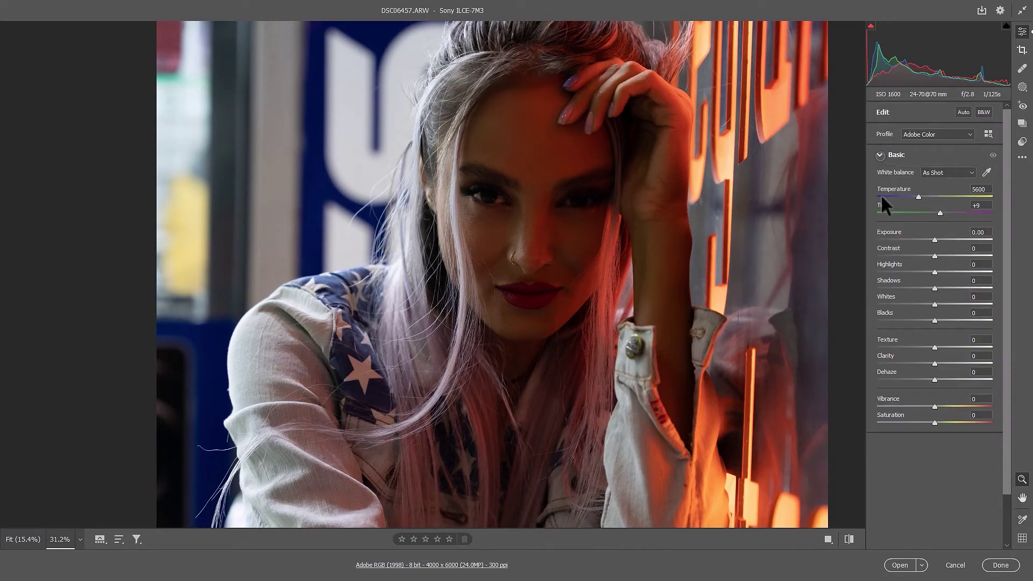
left_click_drag(603, 202, 578, 202)
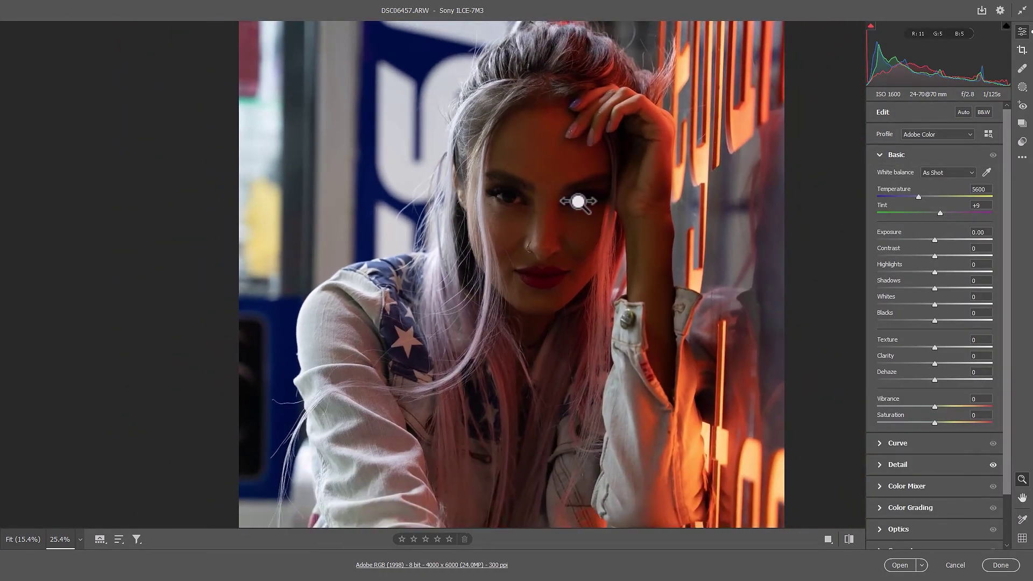
mouse_move(935, 288)
left_mouse_down()
mouse_move(974, 285)
mouse_move(955, 284)
mouse_move(971, 286)
mouse_move(949, 256)
mouse_move(886, 271)
mouse_move(907, 272)
mouse_move(896, 272)
left_mouse_up()
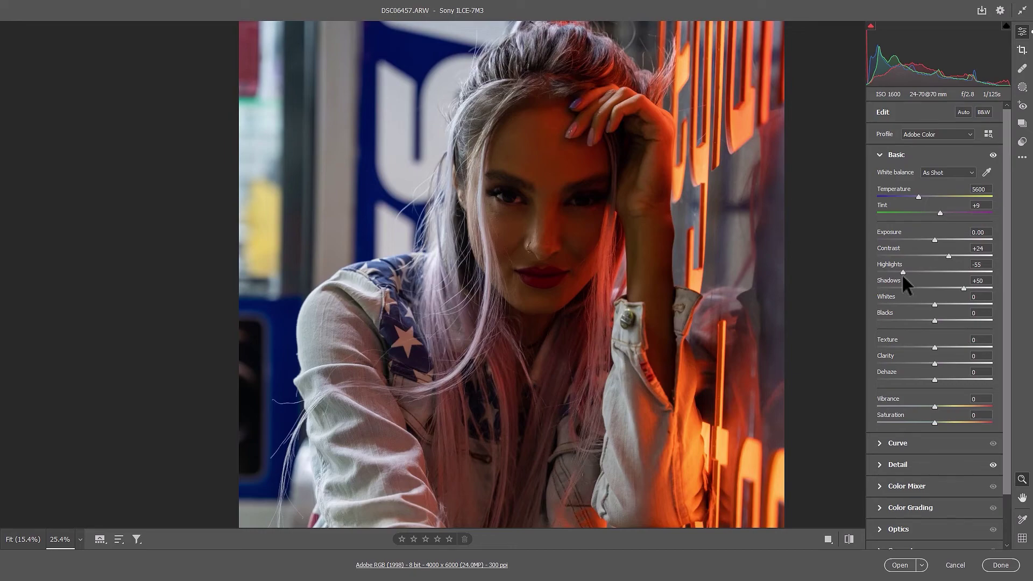
left_click(881, 155)
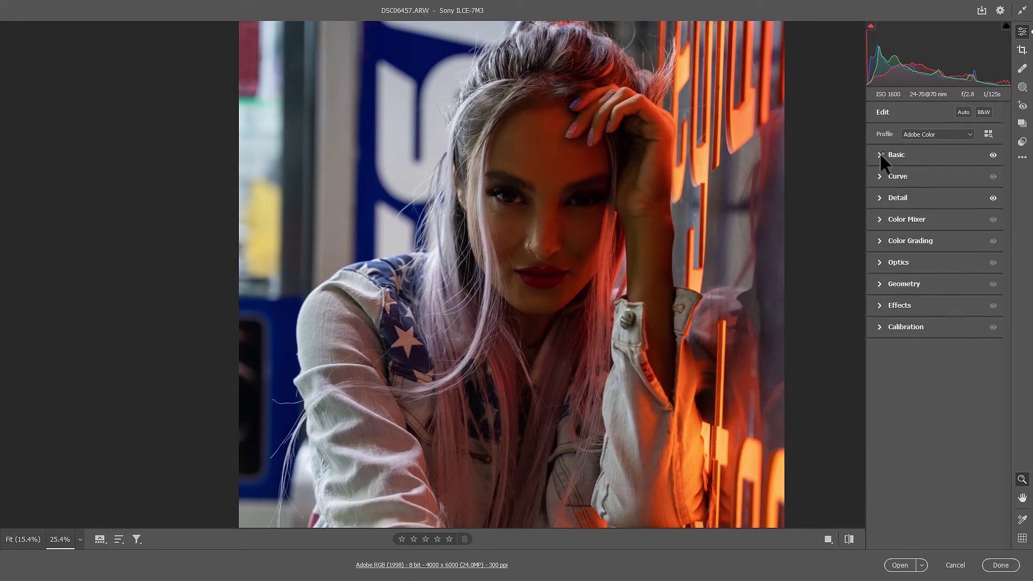
left_click(881, 155)
left_click_drag(930, 197, 915, 197)
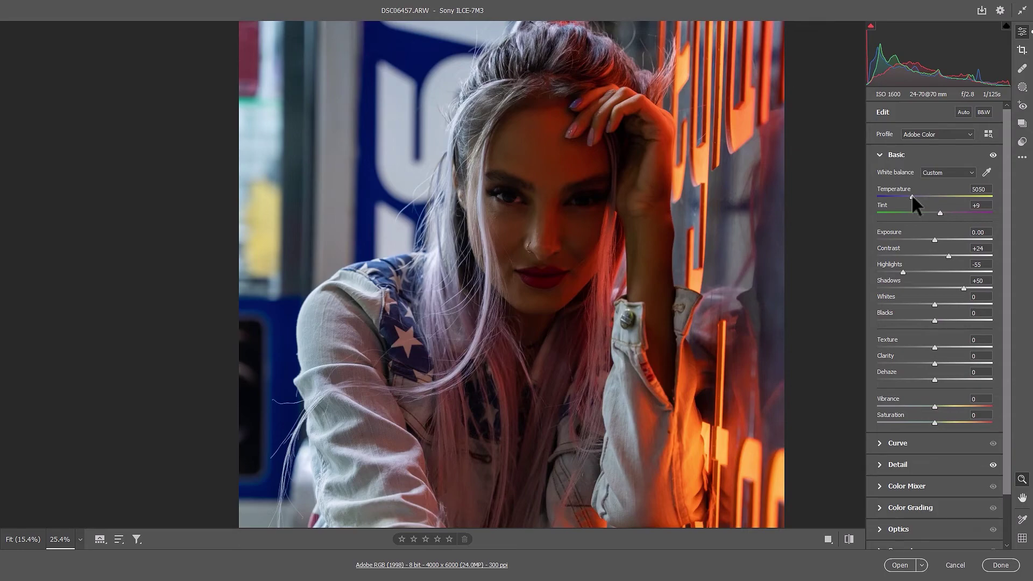
left_click(881, 155)
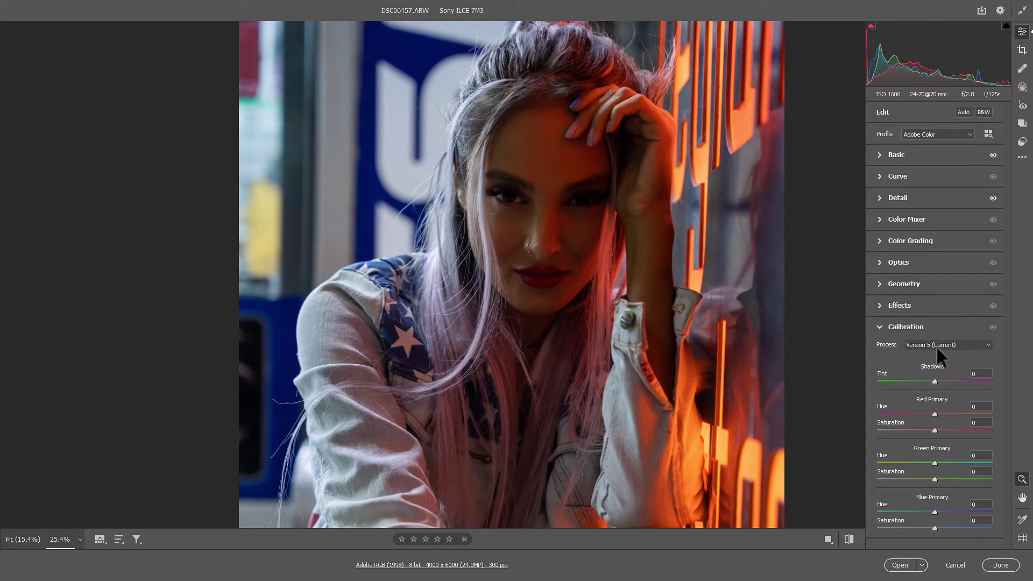
Set Calibration red primary saturation to +28 and green primary saturation to +29.
left_click_drag(935, 430, 954, 429)
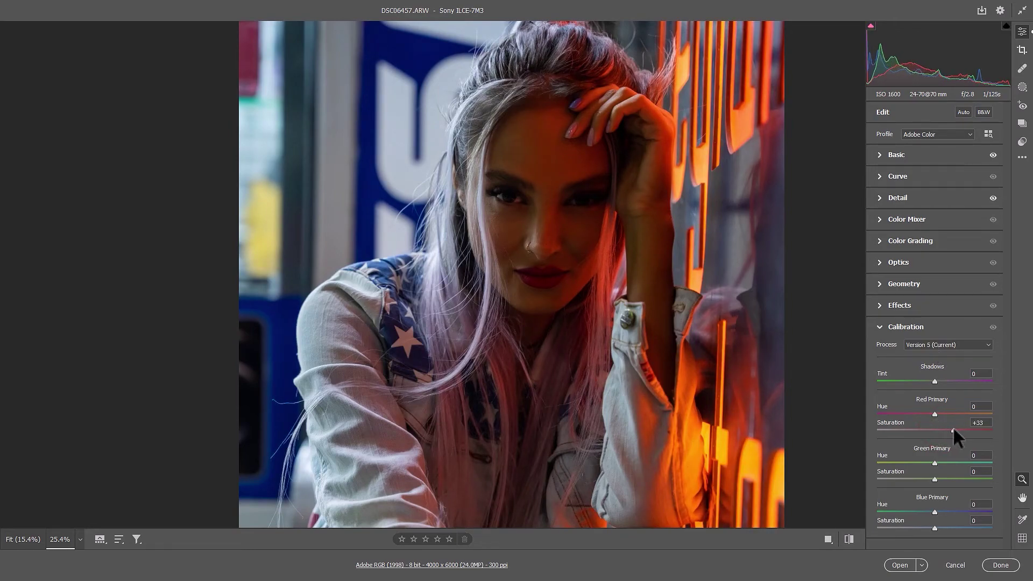
left_click_drag(947, 478, 956, 479)
left_click(951, 431)
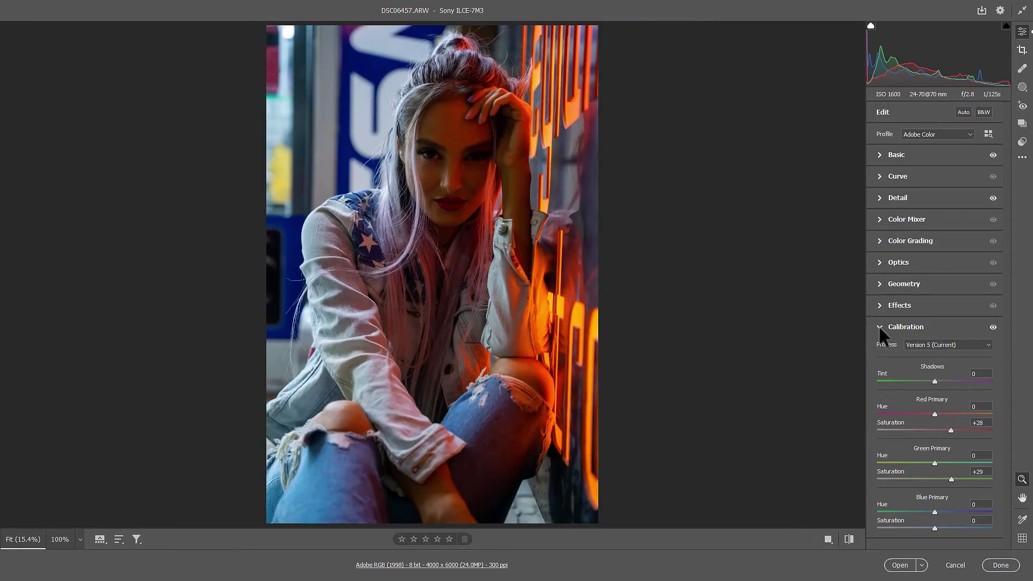
mouse_move(523, 233)
left_mouse_down()
mouse_move(555, 273)
mouse_move(492, 307)
mouse_move(556, 323)
mouse_move(452, 330)
mouse_move(531, 323)
left_mouse_up()
Add a radial gradient mask stretched as a tall ellipse over her eye and cheek.
left_click(880, 327)
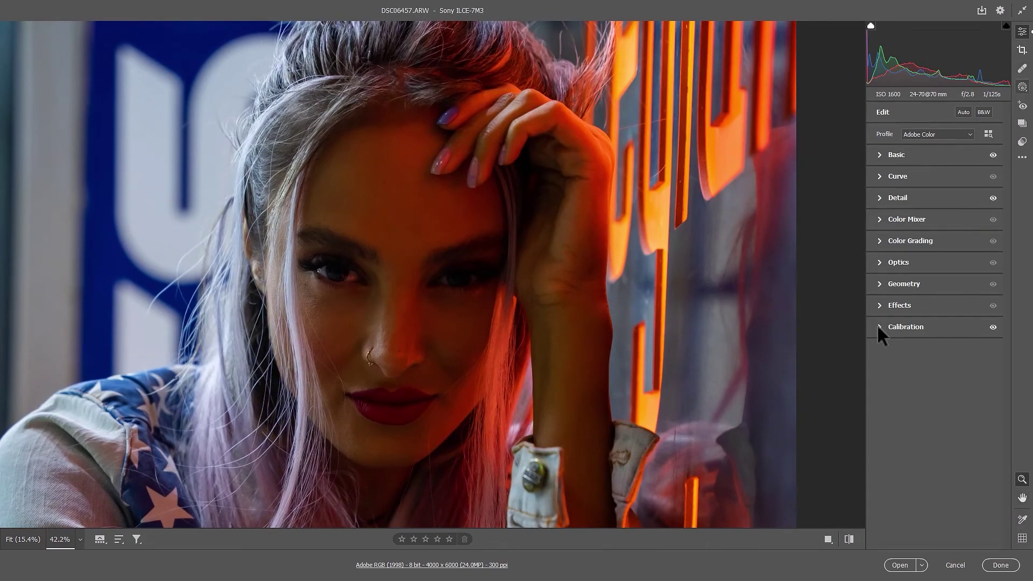
key("m")
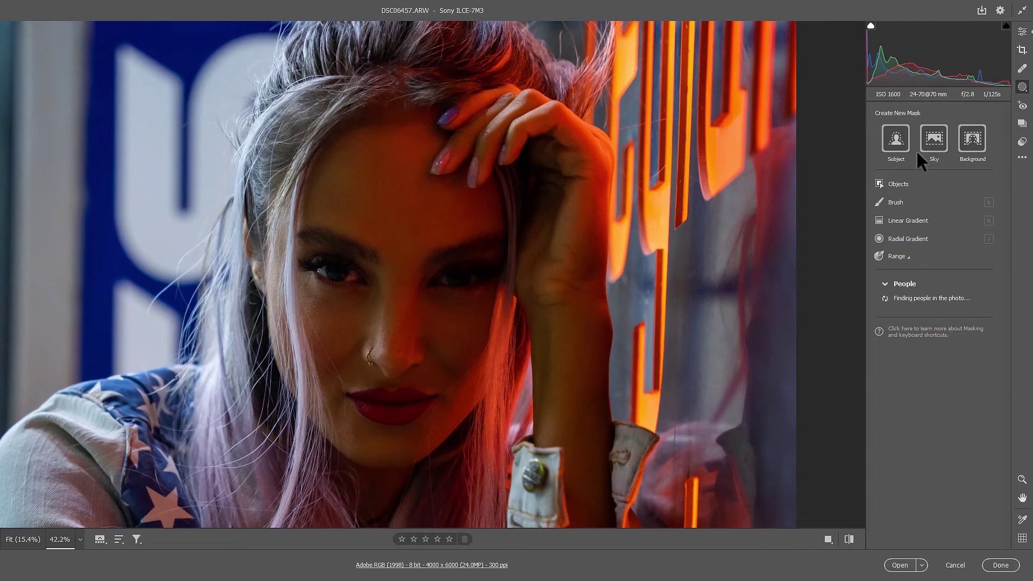
left_click(916, 150)
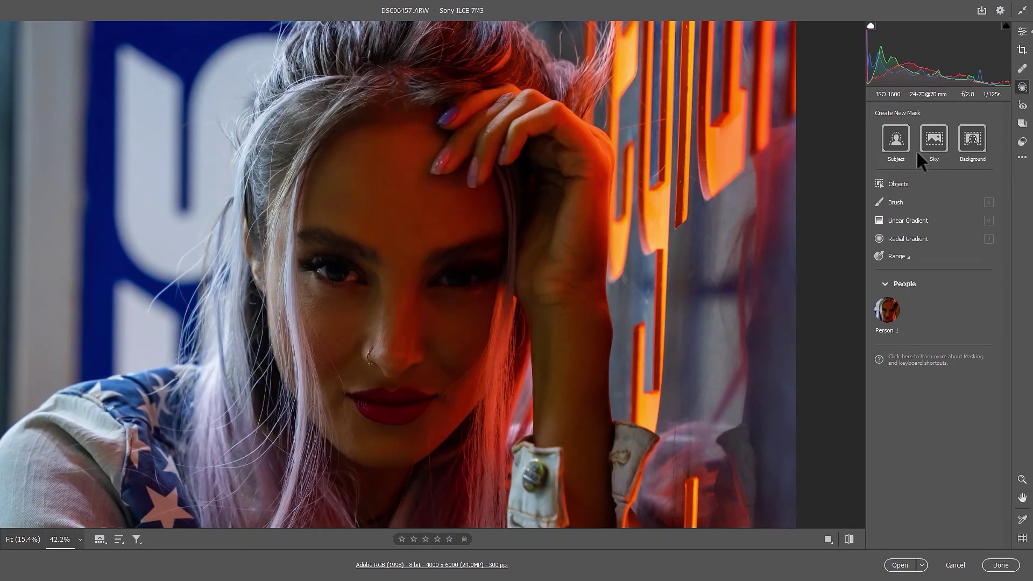
left_click(895, 240)
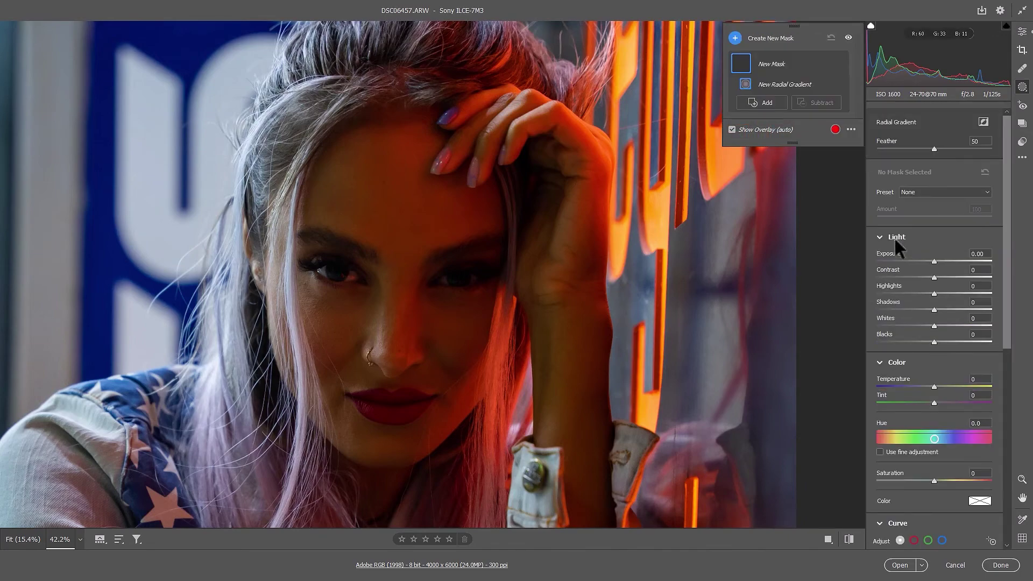
mouse_move(458, 276)
left_mouse_down()
mouse_move(498, 310)
mouse_move(472, 272)
left_mouse_up()
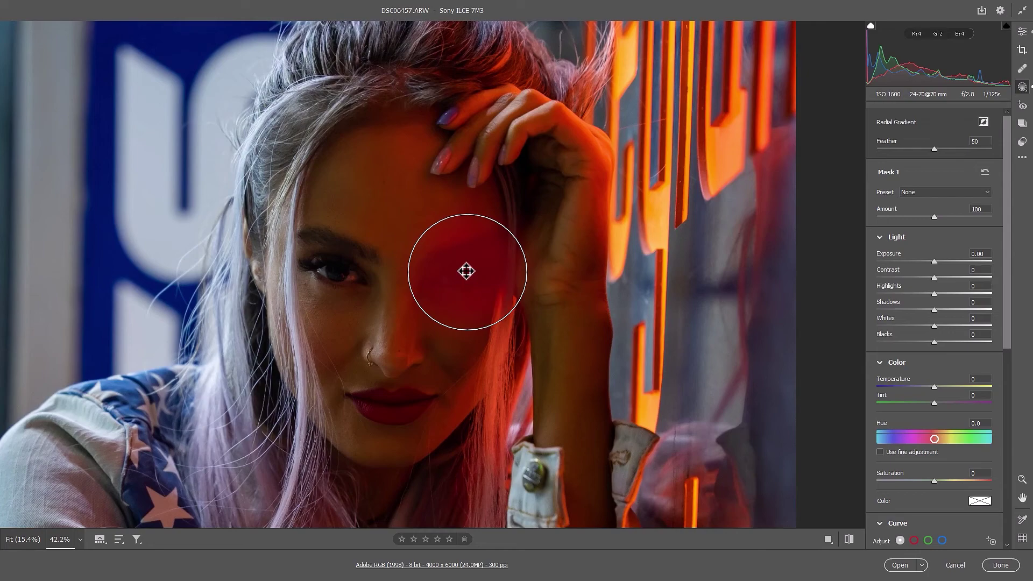
left_click_drag(467, 329, 467, 363)
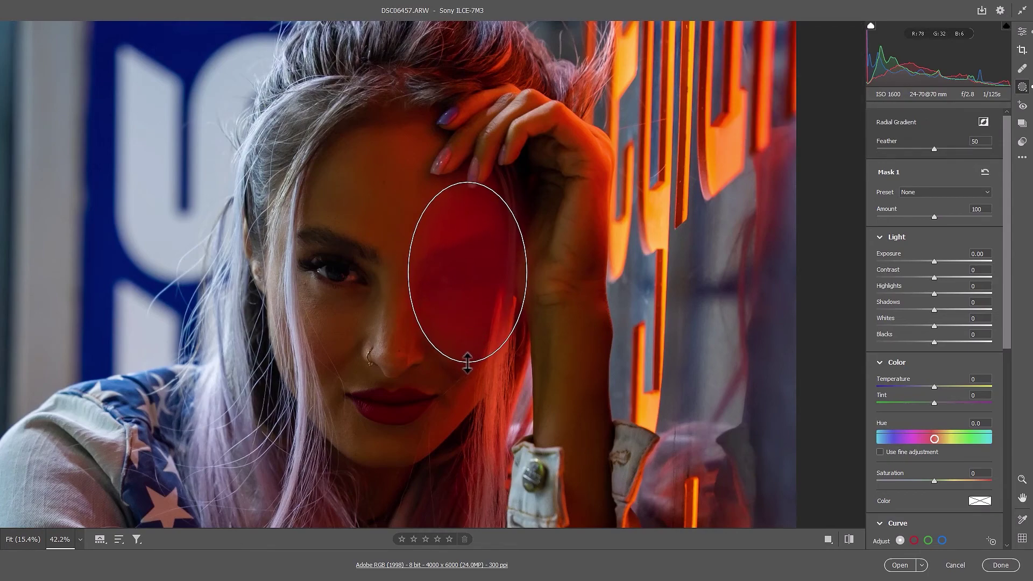
left_click(754, 131)
Lift shadows to +65 inside the eye radial mask.
left_click_drag(935, 310, 970, 310)
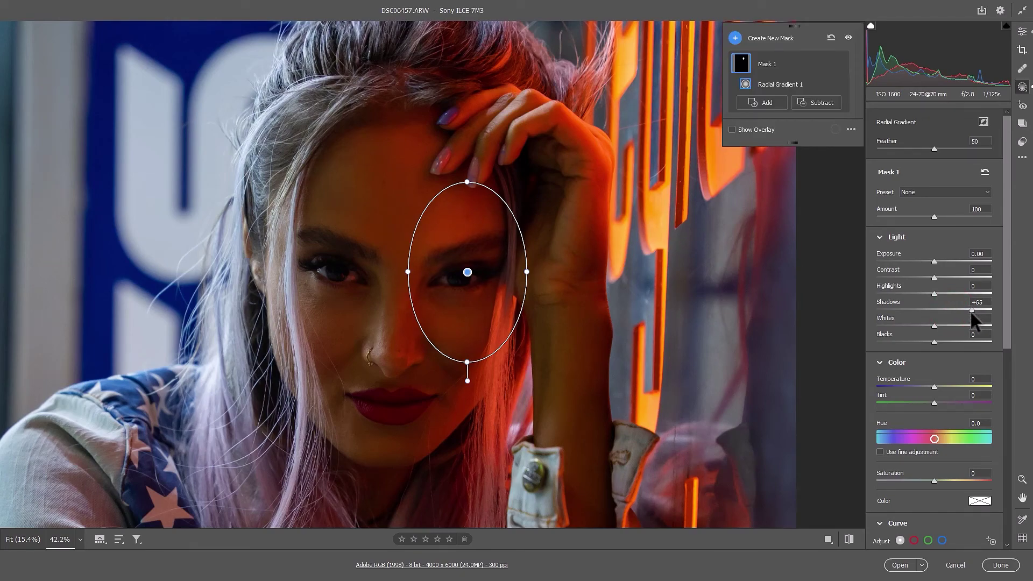
scroll(1002, 398, "down", 2)
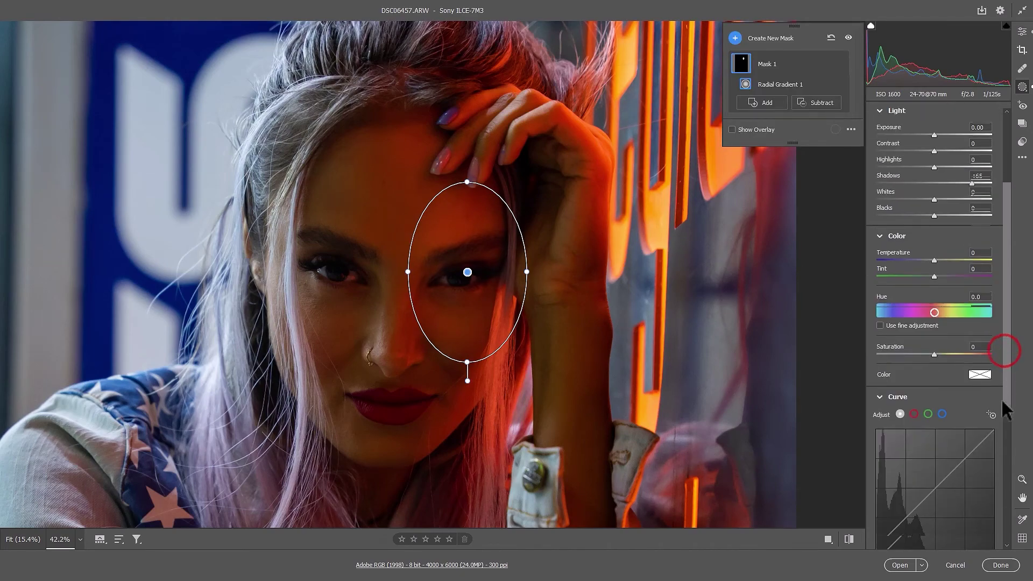
scroll(997, 414, "down", 3)
scroll(998, 415, "down", 1)
scroll(992, 436, "down", 2)
scroll(996, 490, "down", 1)
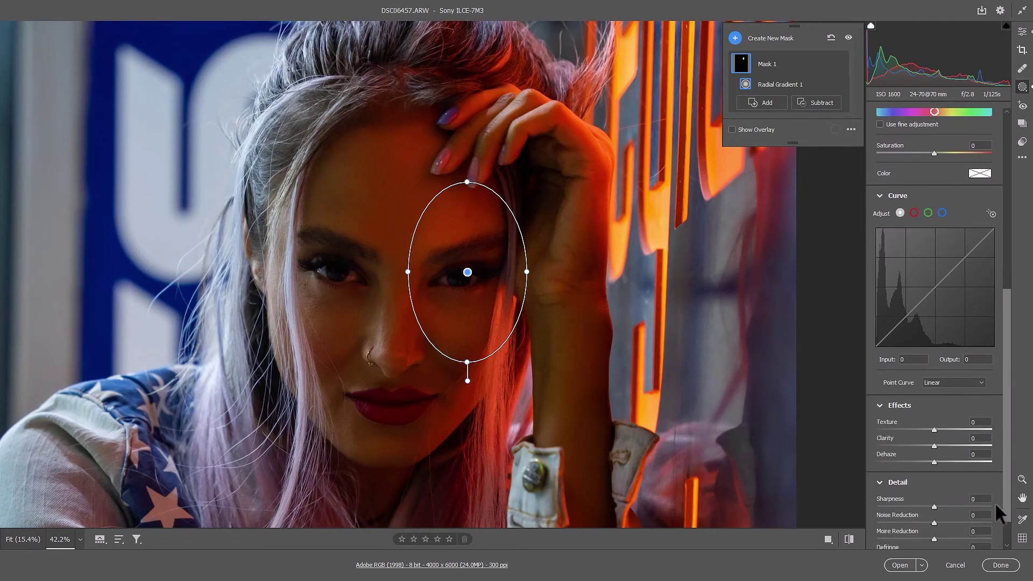
scroll(996, 502, "down", 1)
scroll(992, 532, "down", 1)
scroll(999, 340, "up", 9)
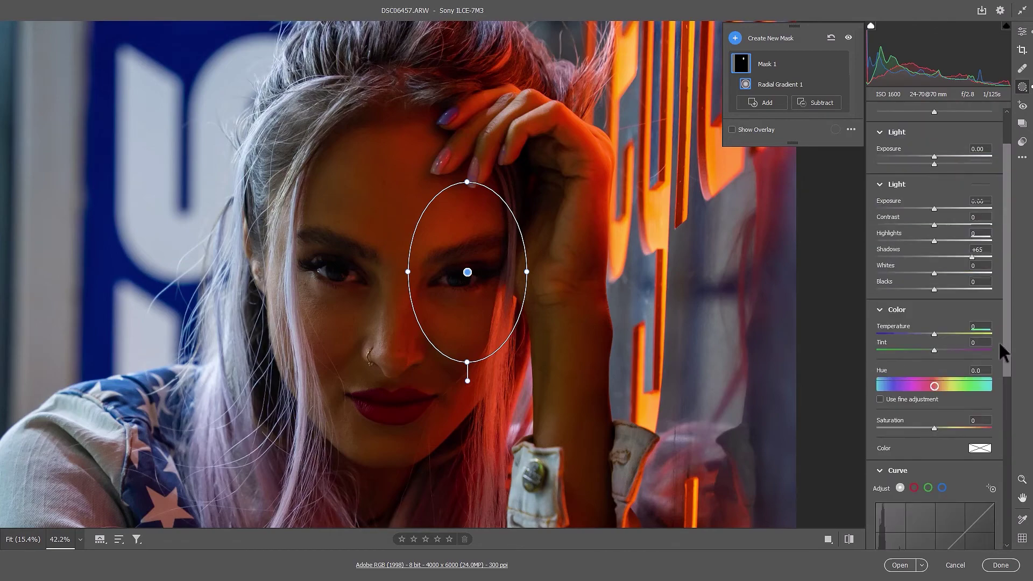
scroll(972, 263, "up", 1)
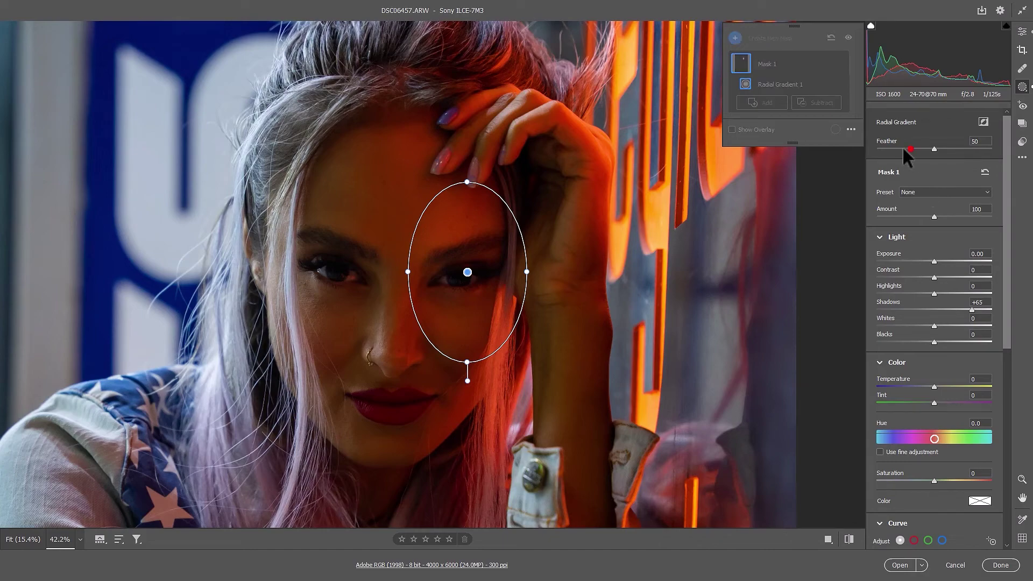
Feather the radial mask to 100, recentre it over the eye, and exit masking.
left_click_drag(934, 148, 969, 148)
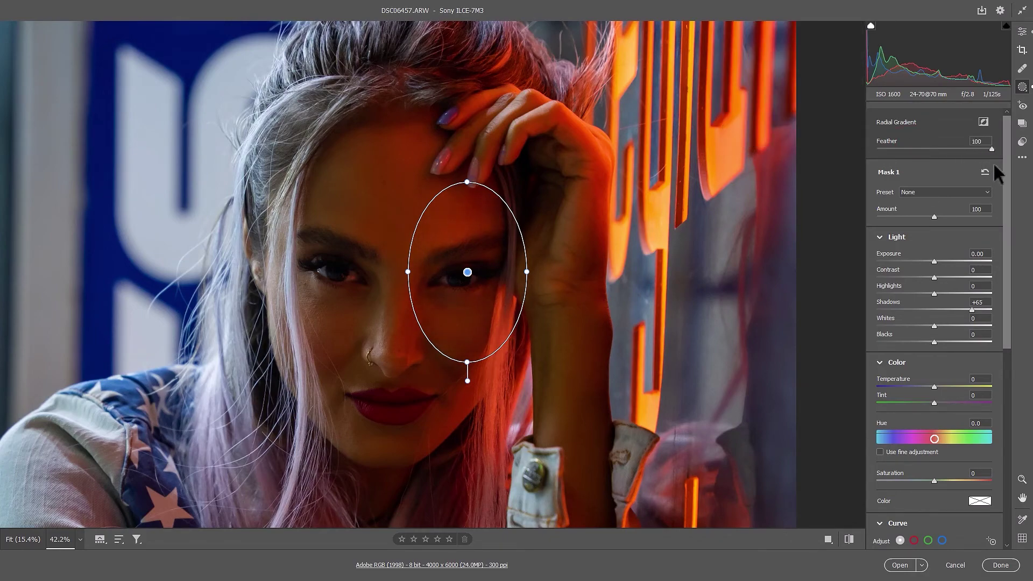
mouse_move(480, 272)
left_mouse_down()
mouse_move(474, 296)
mouse_move(470, 272)
left_mouse_up()
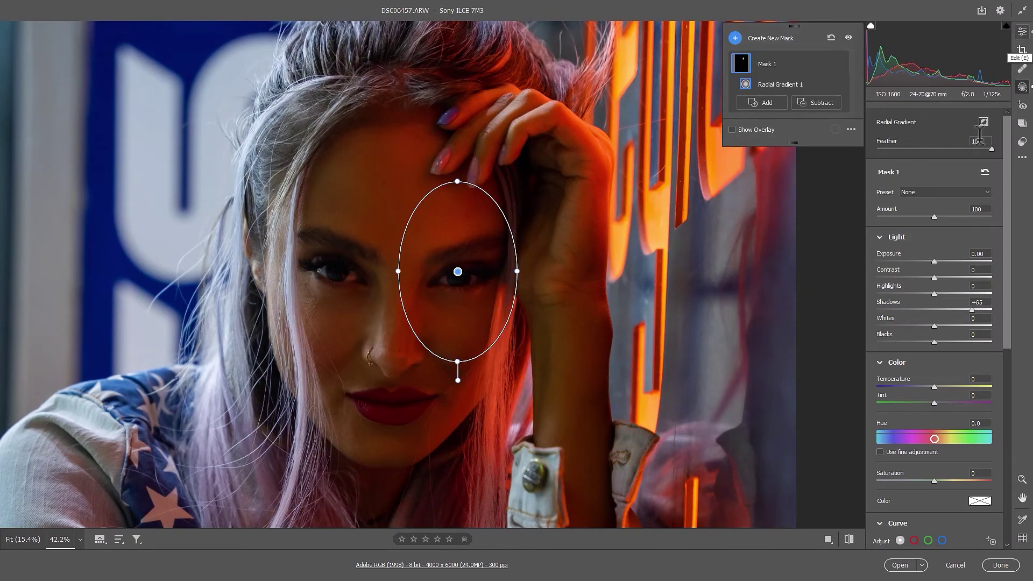
left_click(1022, 32)
mouse_move(588, 295)
left_mouse_down()
mouse_move(569, 296)
mouse_move(578, 299)
mouse_move(600, 240)
left_mouse_up()
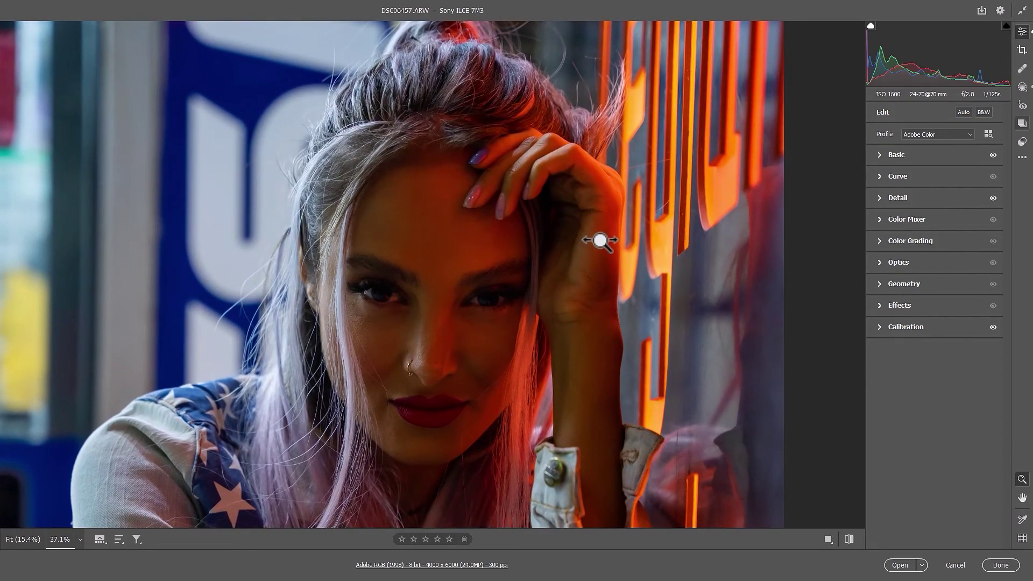
Add a second radial mask around the raised hand with shadows lifted to +60.
left_click(1023, 86)
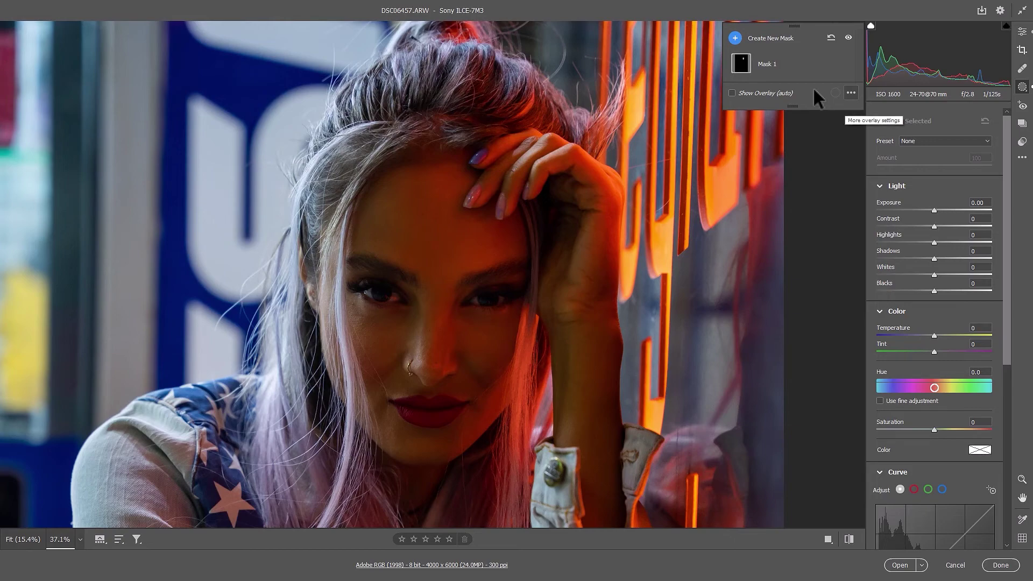
left_click(850, 93)
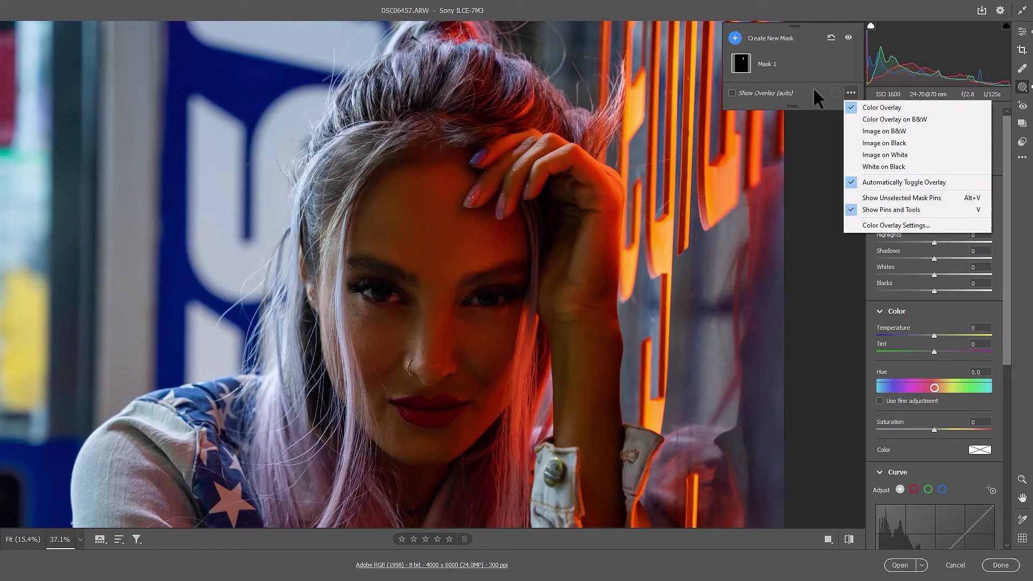
left_click(735, 38)
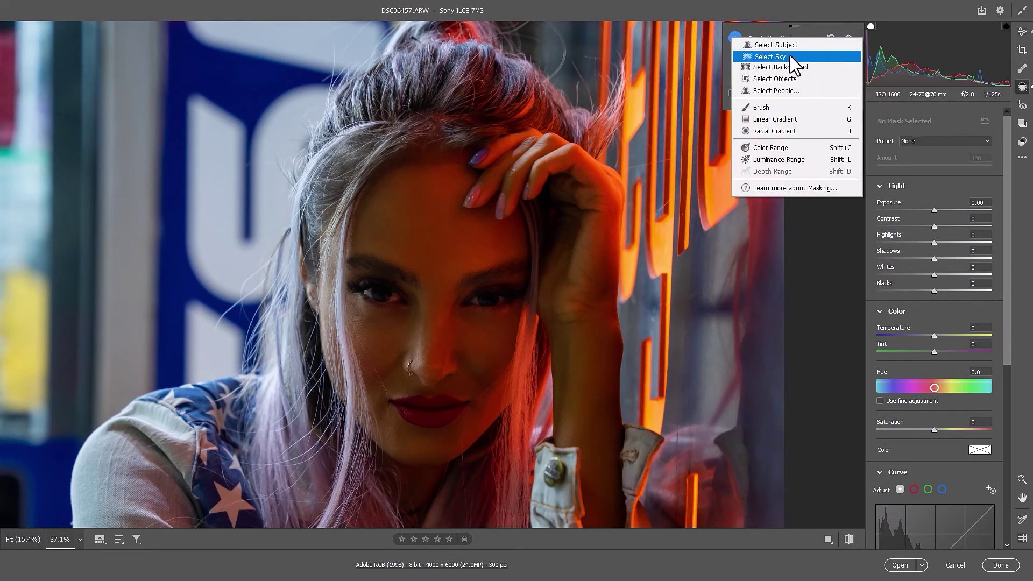
left_click(777, 131)
mouse_move(551, 208)
left_mouse_down()
mouse_move(576, 264)
mouse_move(560, 238)
mouse_move(604, 237)
mouse_move(569, 230)
left_mouse_up()
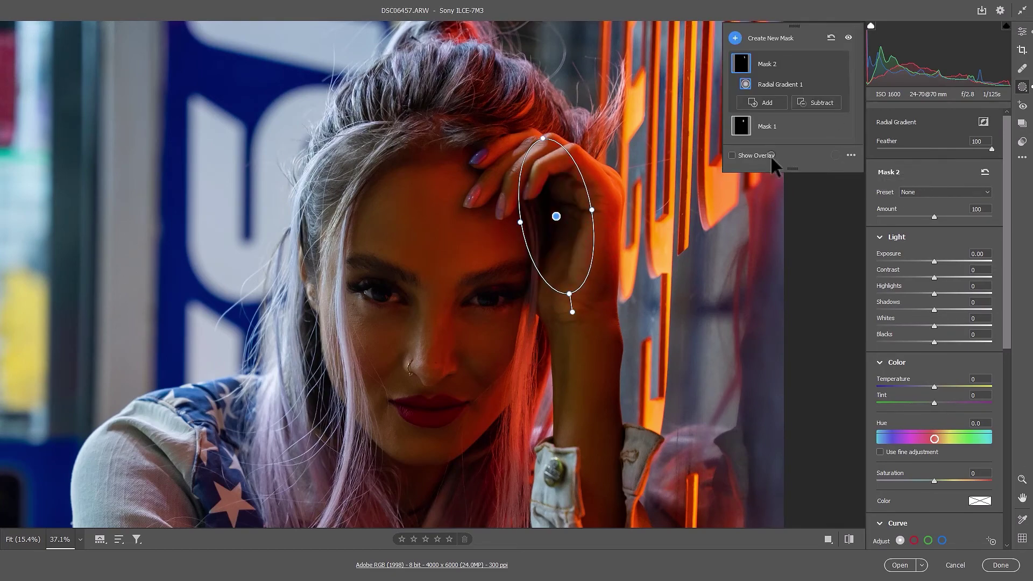
left_click_drag(934, 310, 970, 311)
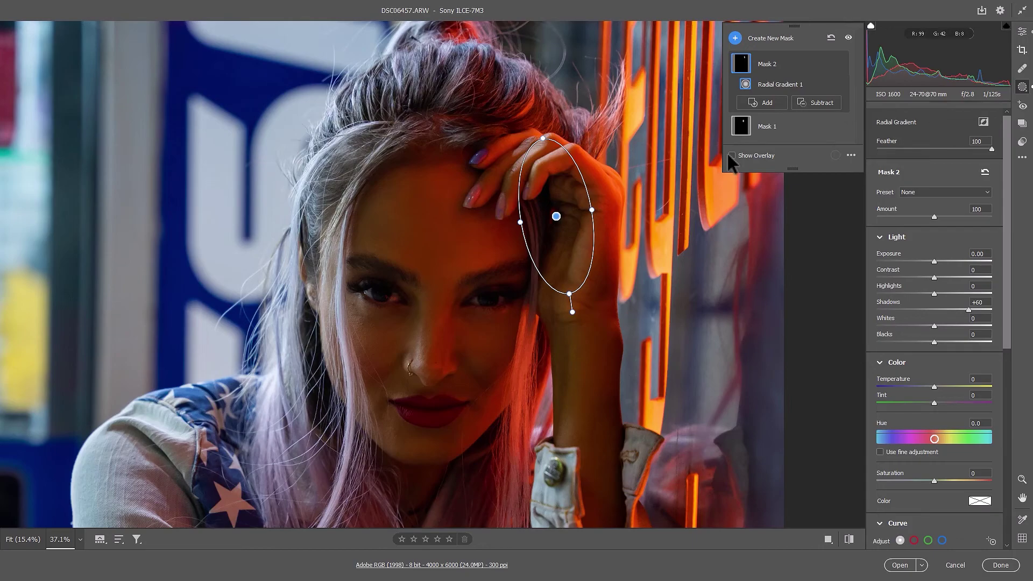
Pan around to check the hand mask, exit masking, and recentre the photo.
key("space")
scroll(433, 130, "down", 10)
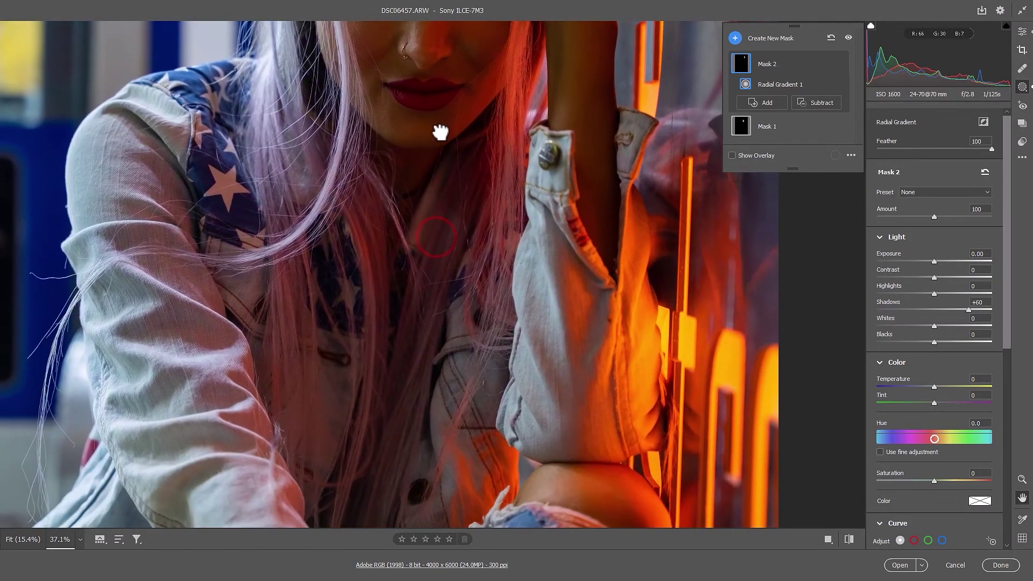
scroll(441, 129, "down", 3)
left_click_drag(443, 179, 545, 210)
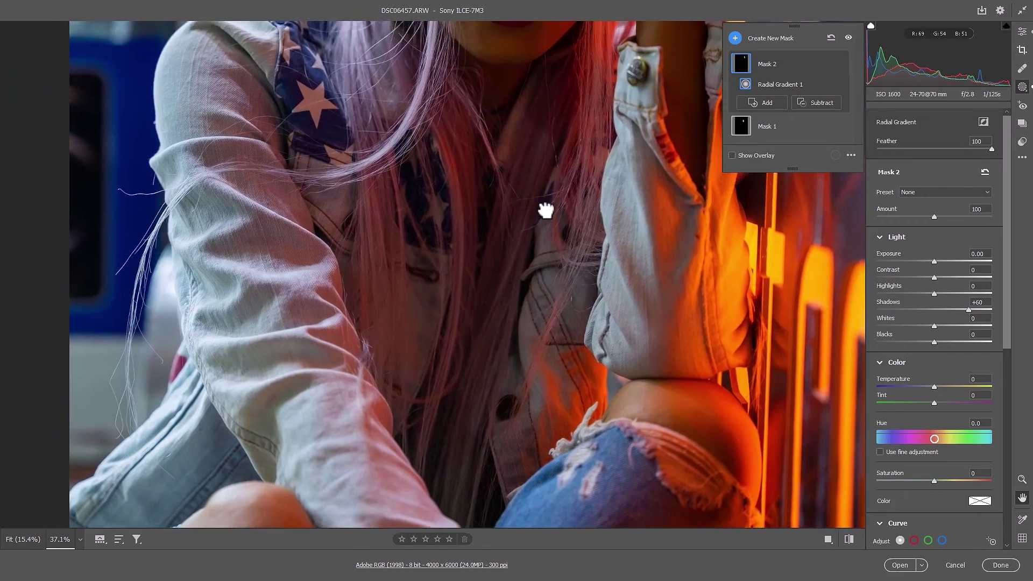
scroll(545, 210, "up", 5)
scroll(489, 284, "up", 2)
scroll(506, 308, "up", 5)
scroll(390, 298, "up", 3)
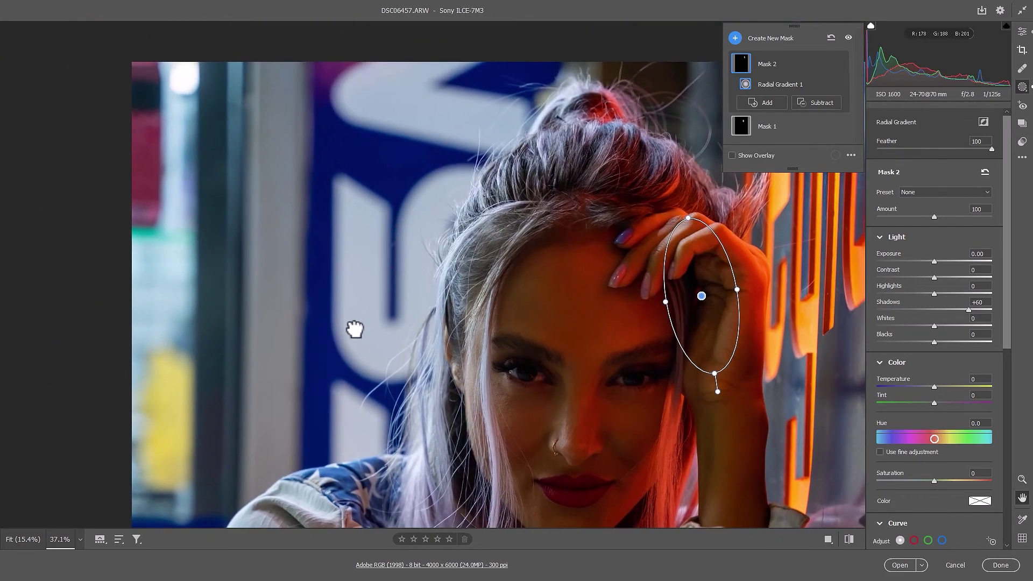
scroll(339, 323, "right", 2)
scroll(434, 207, "right", 3)
scroll(421, 201, "right", 1)
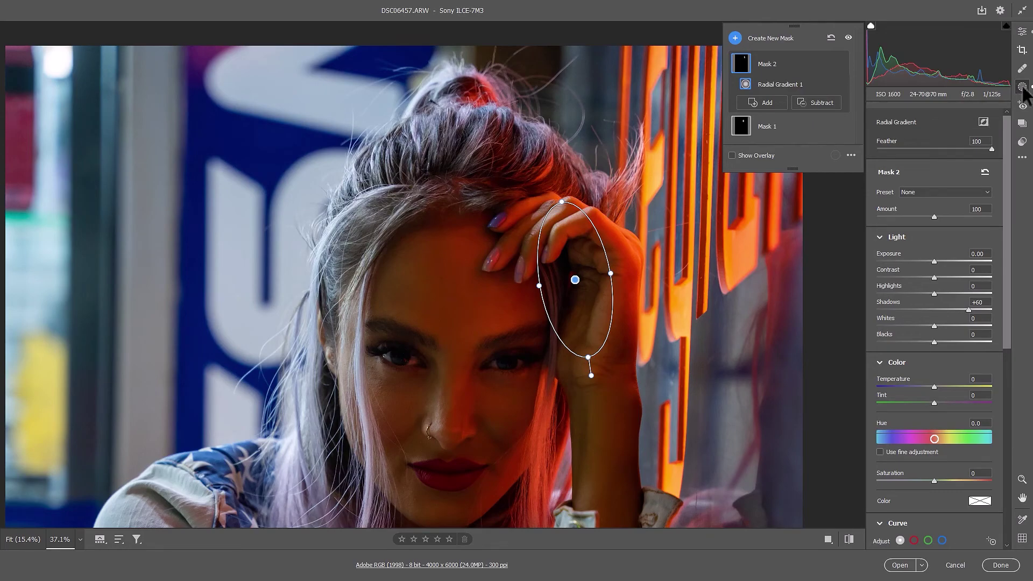
left_click(1023, 32)
left_click(1023, 498)
mouse_move(654, 279)
left_mouse_down()
mouse_move(664, 182)
mouse_move(603, 193)
left_mouse_up()
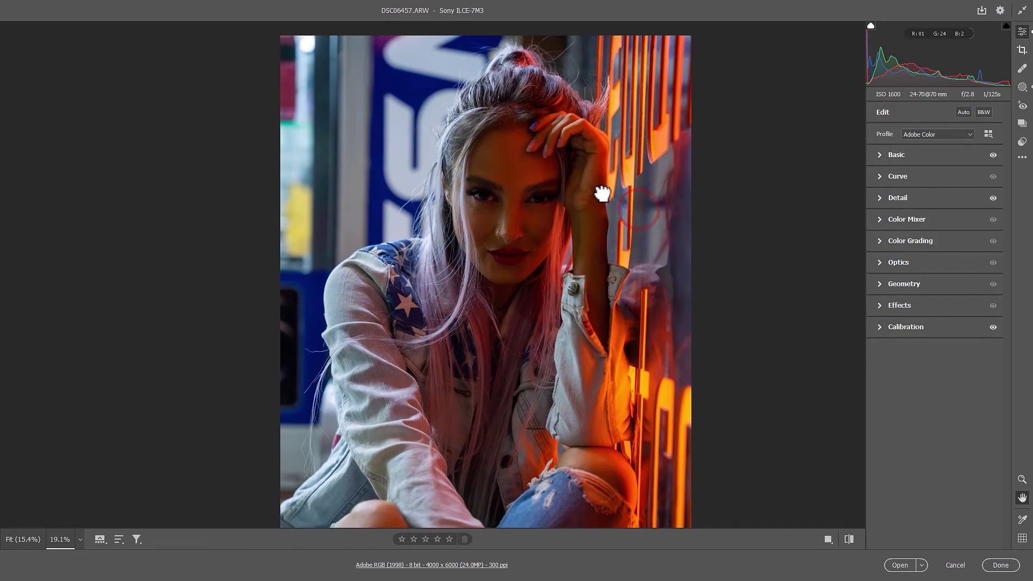
Raise Exposure to +0.15 and lower Highlights to -69 in the Basic panel.
left_click(896, 153)
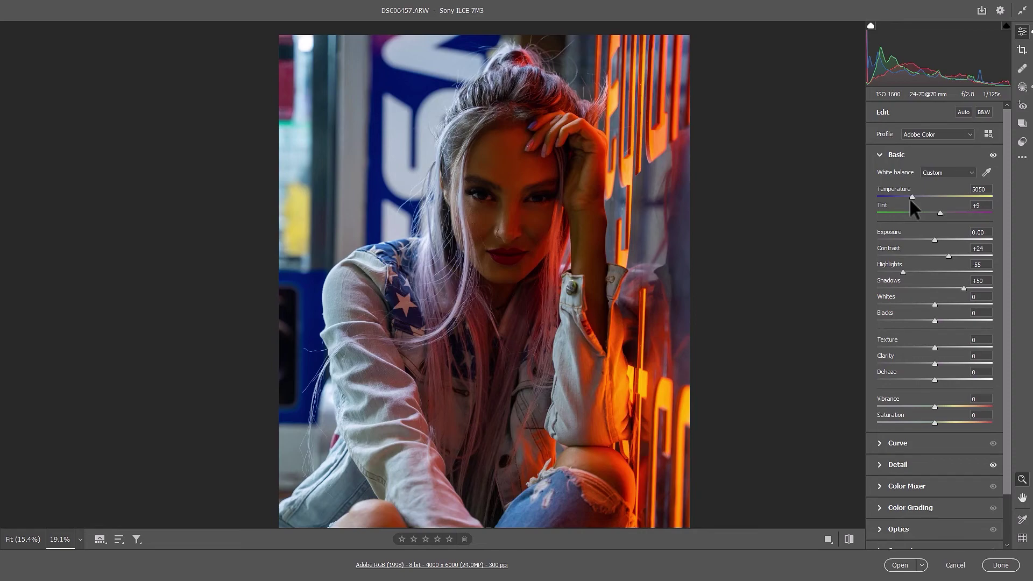
left_click_drag(935, 239, 938, 238)
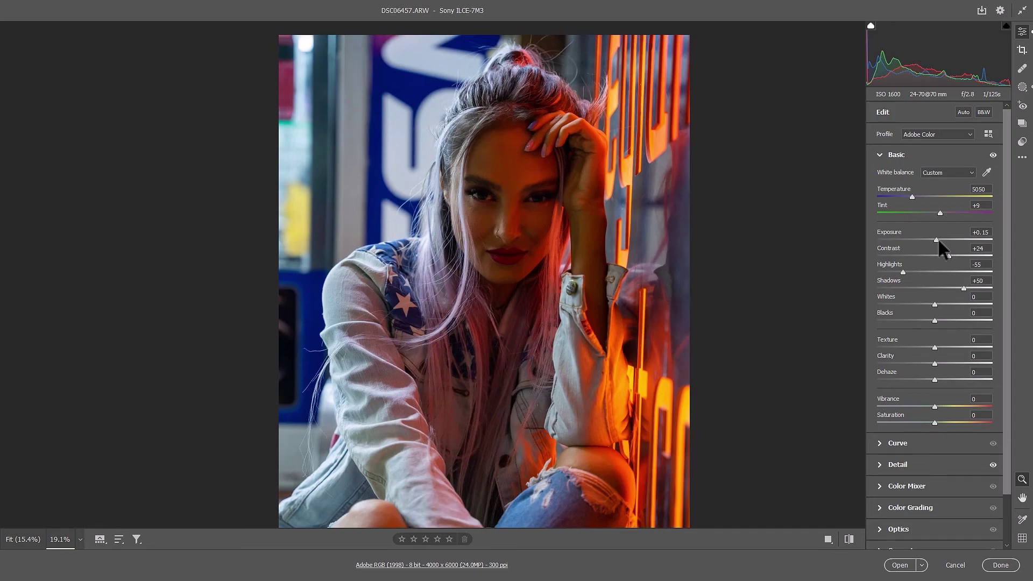
left_click_drag(896, 271, 894, 271)
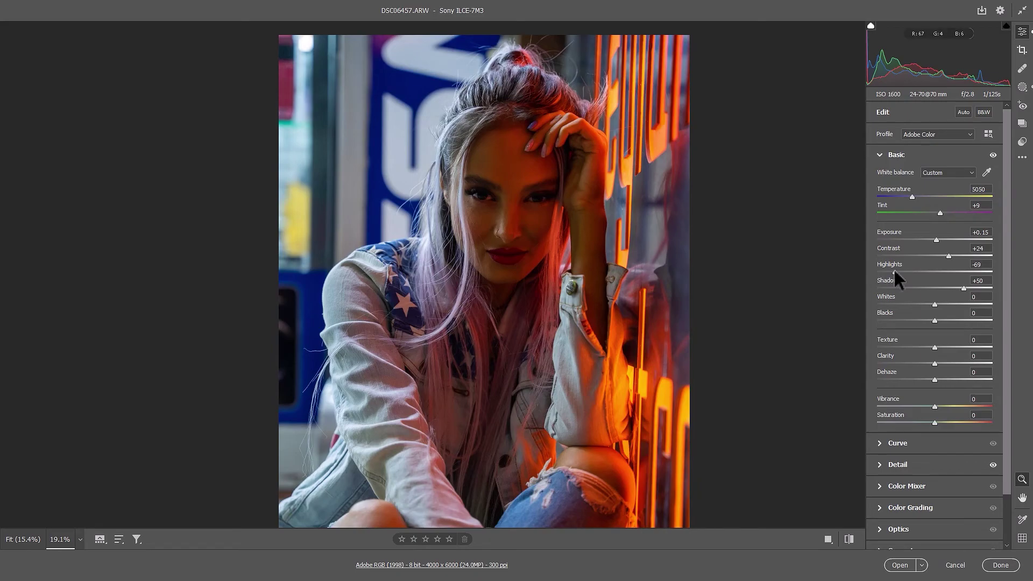
Inspect her face up close, then bring up the workflow colour space list.
mouse_move(539, 261)
left_mouse_down()
mouse_move(587, 269)
mouse_move(535, 330)
mouse_move(549, 157)
mouse_move(556, 219)
mouse_move(519, 245)
left_mouse_up()
key("h")
key("z")
key("h")
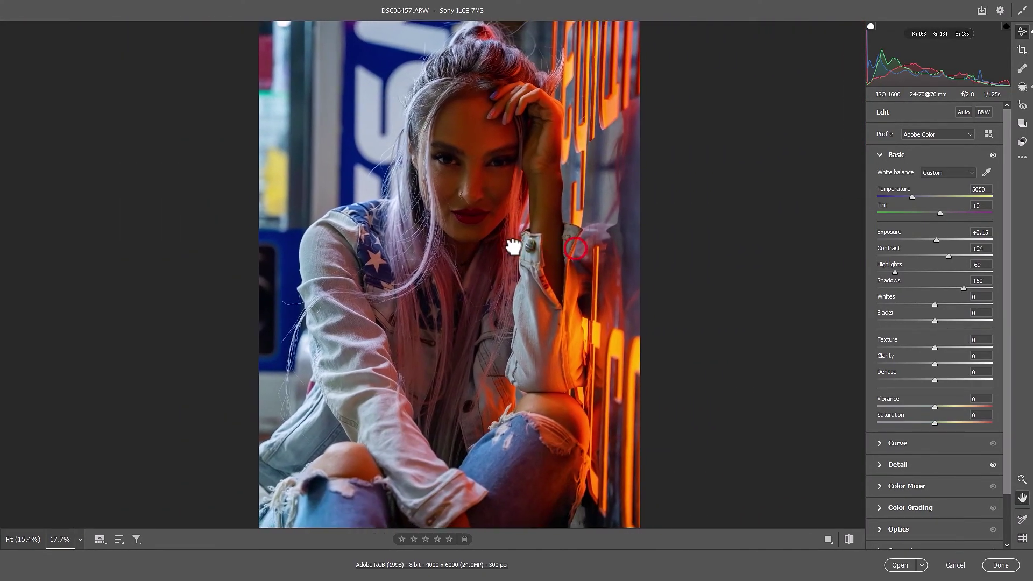
left_click(492, 565)
left_click(459, 137)
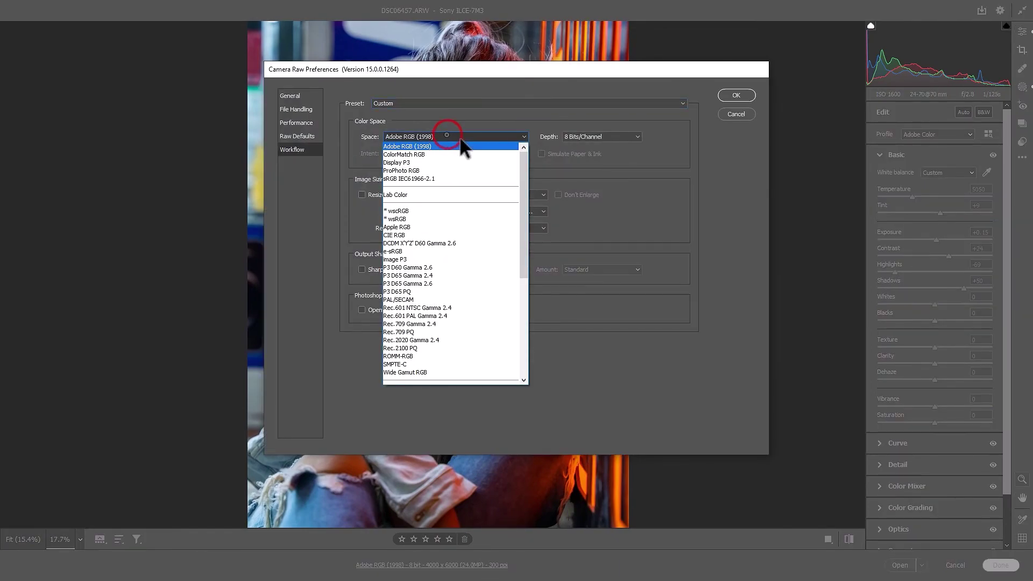
Set the workflow output to sRGB IEC61966-2.1 at 8 Bits/Channel.
left_click(413, 176)
left_click(609, 136)
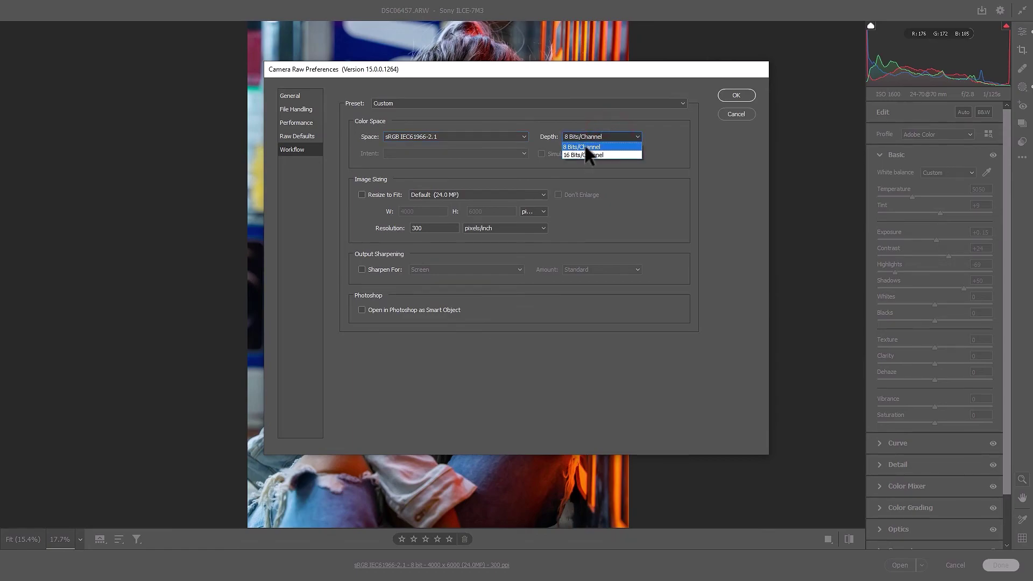
left_click(585, 147)
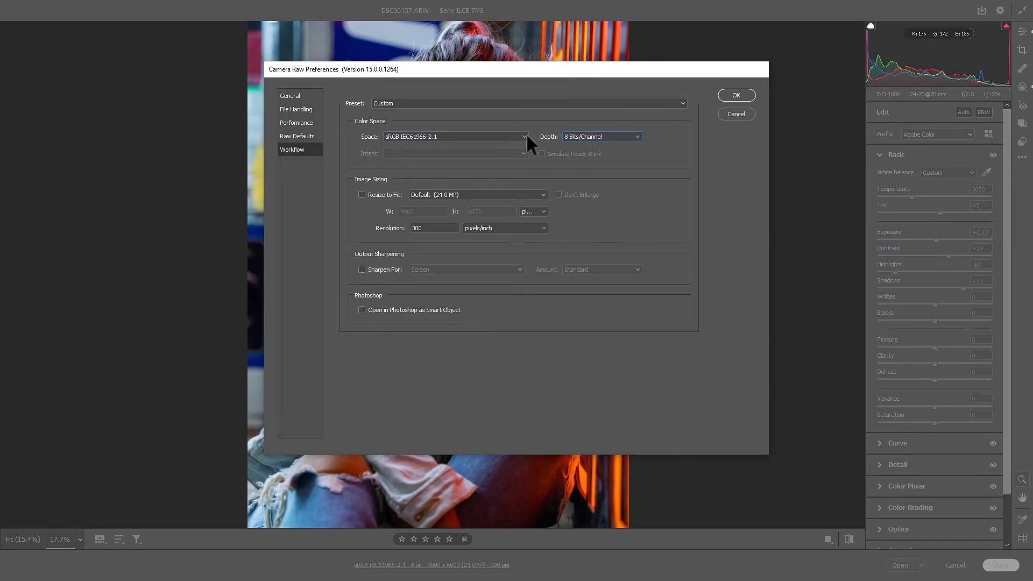
left_click(736, 97)
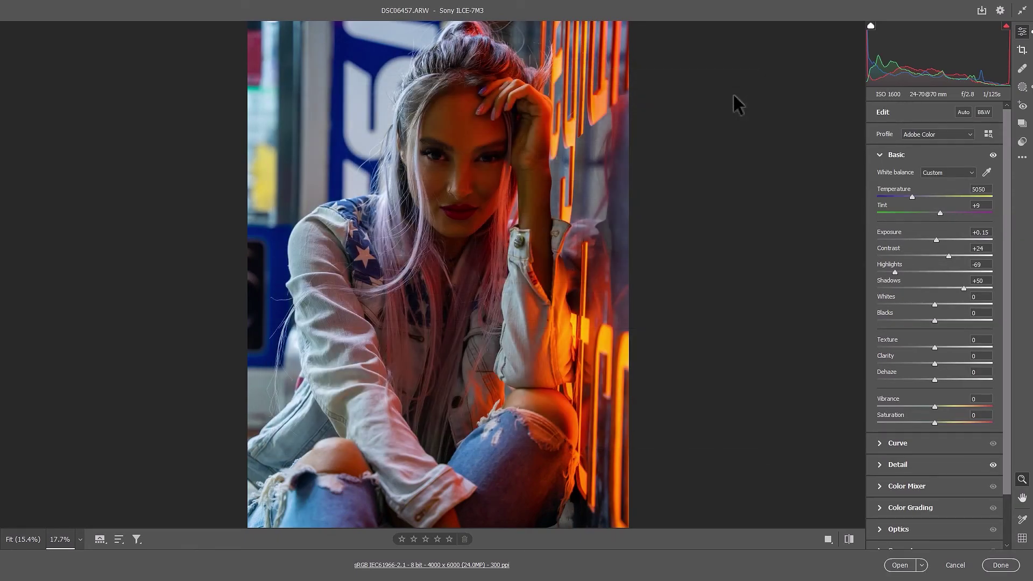
Save the photo to the Desktop as an LZW-compressed TIFF.
key("ctrl+s")
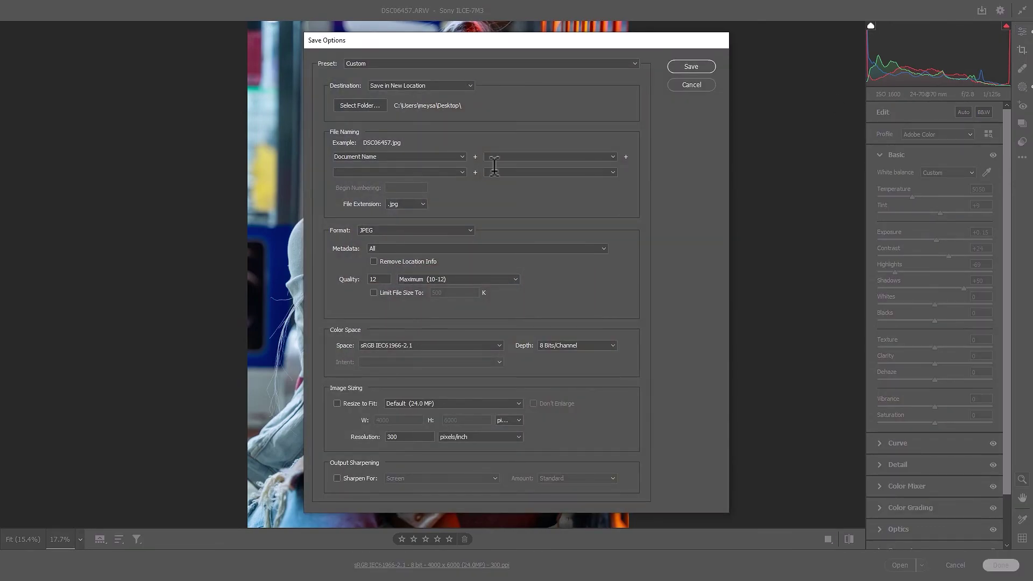
left_click(368, 104)
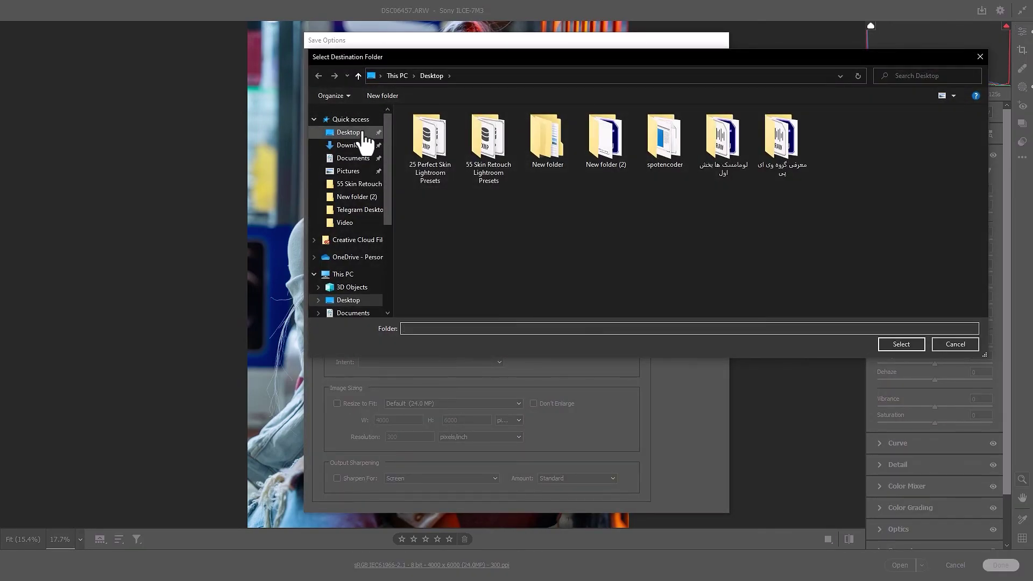
left_click(908, 342)
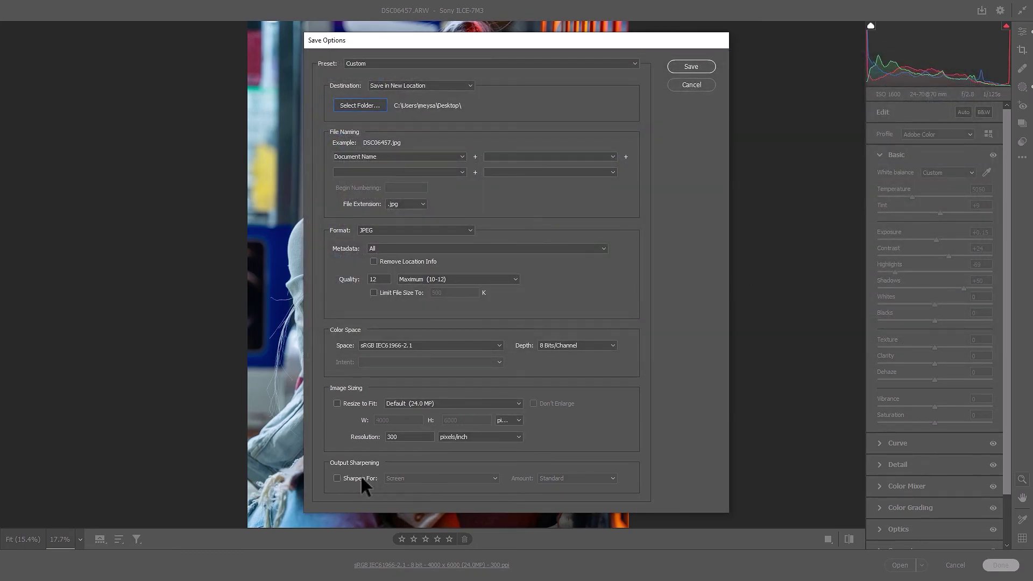
left_click(416, 226)
left_click(425, 250)
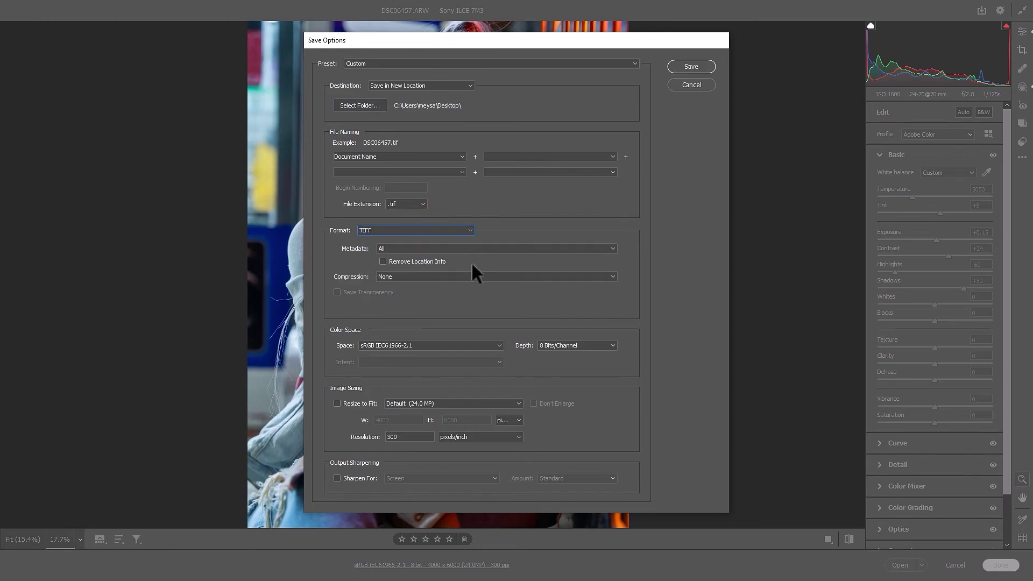
left_click(450, 278)
left_click(444, 289)
left_click(691, 66)
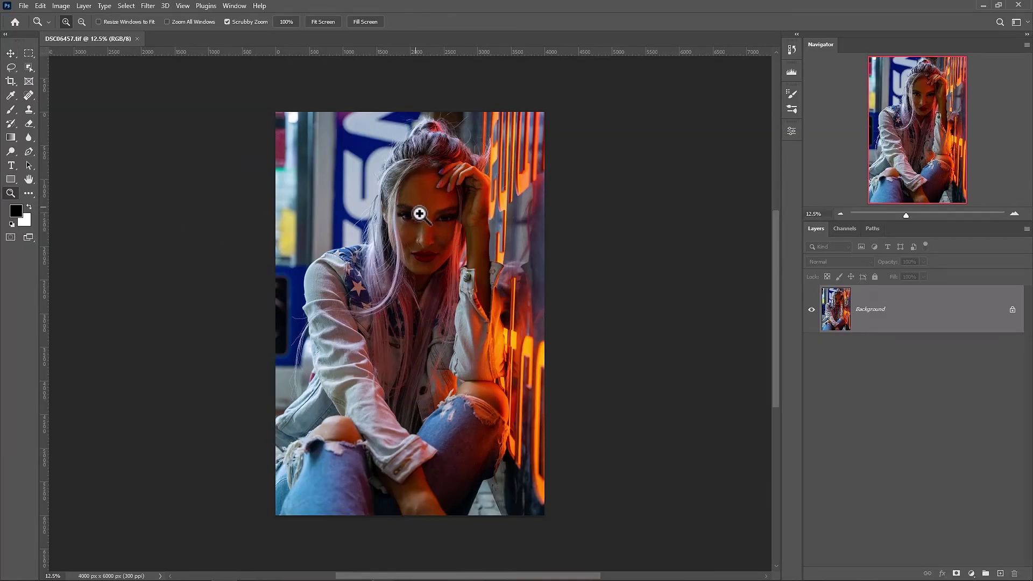
Frame her face, duplicate Background as Background copy, and launch Filter > Liquify.
mouse_move(399, 215)
left_mouse_down()
mouse_move(497, 268)
mouse_move(489, 265)
left_mouse_up()
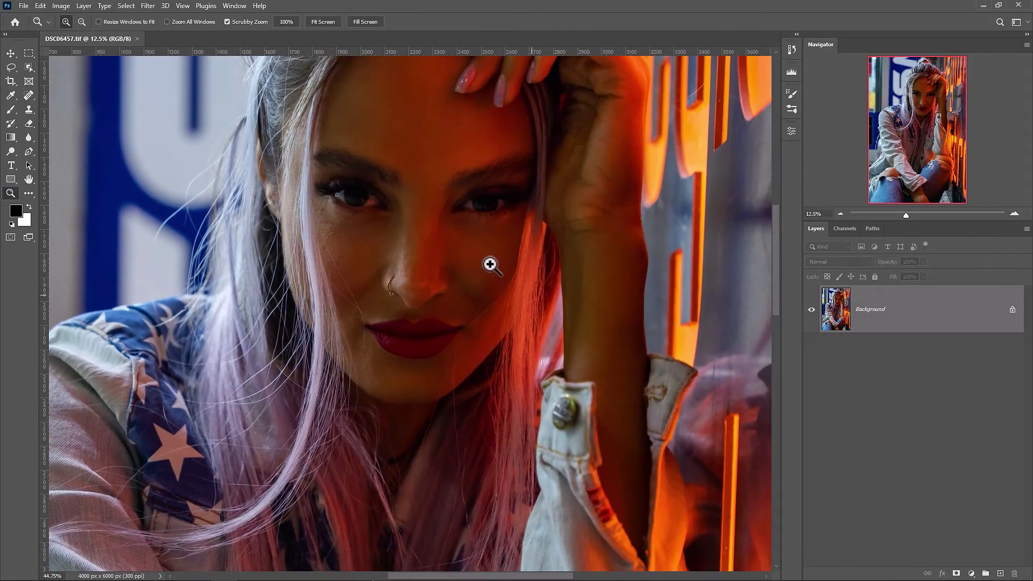
left_click_drag(453, 300, 454, 259)
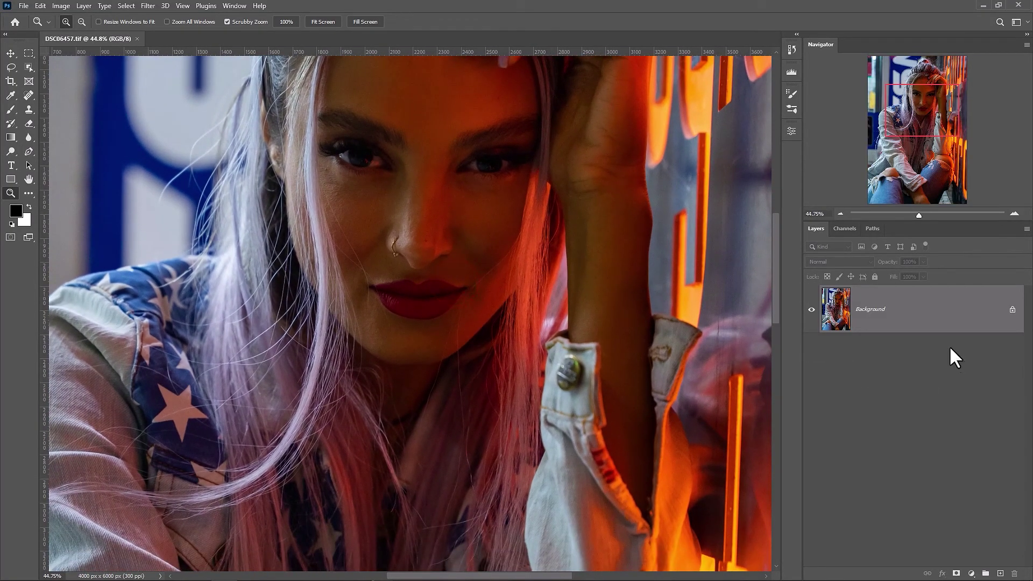
left_click_drag(945, 317, 1000, 574)
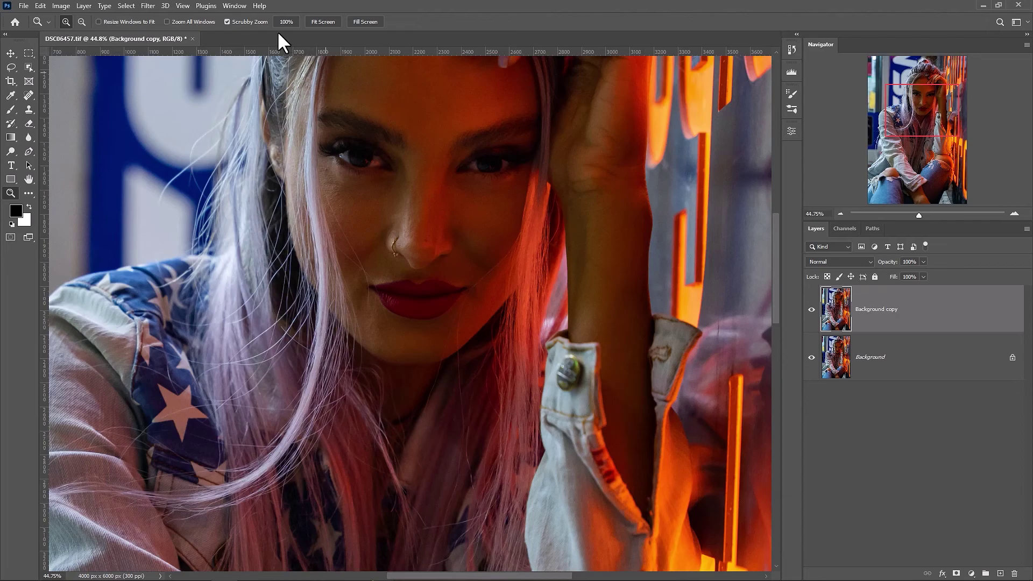
left_click(153, 7)
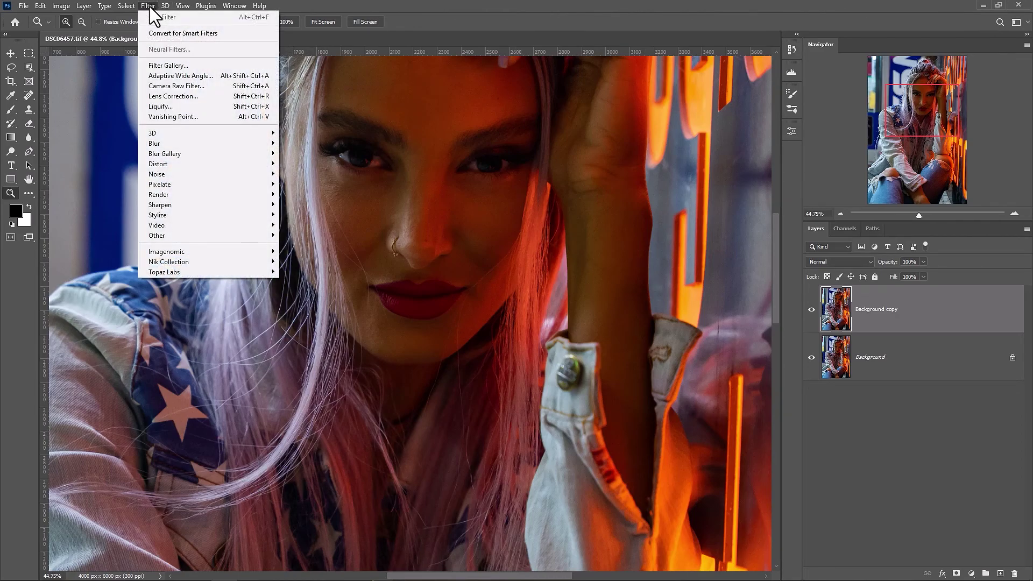
left_click(188, 107)
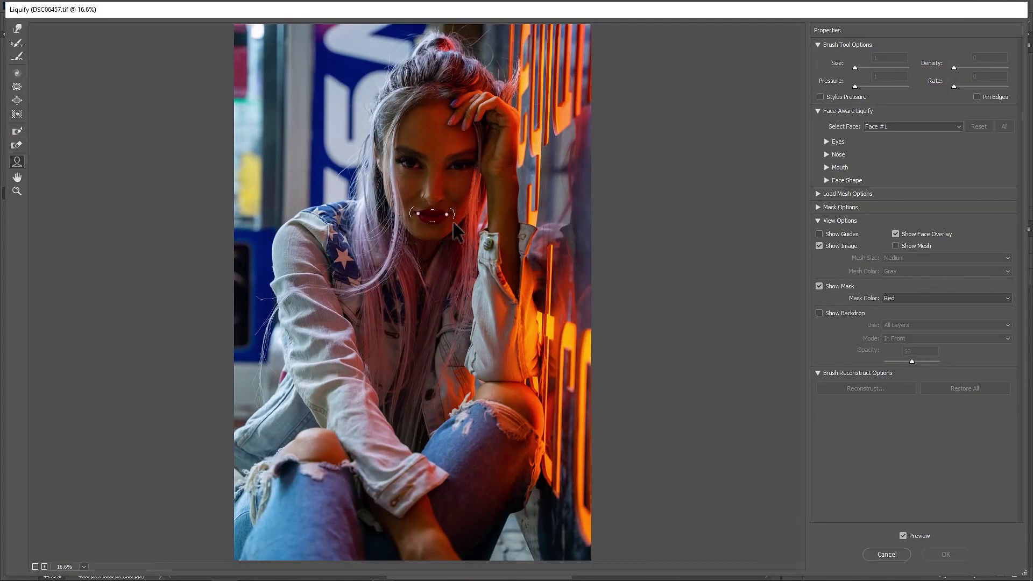
Zoom in above the lips and push the skin under the nose with Forward Warp size 80.
key("z")
left_click(447, 215)
left_click(452, 285)
left_click(471, 309)
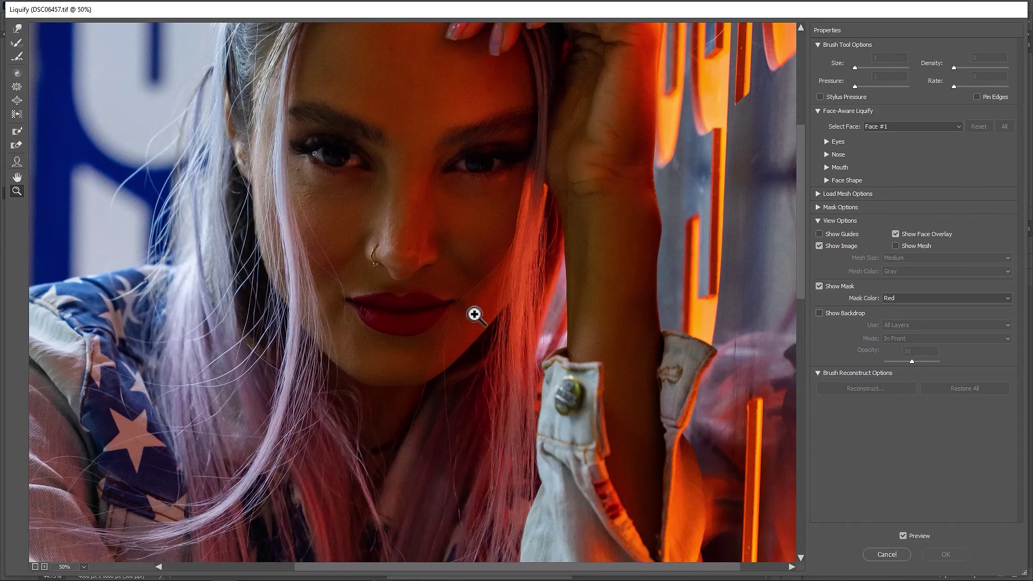
left_click(425, 290)
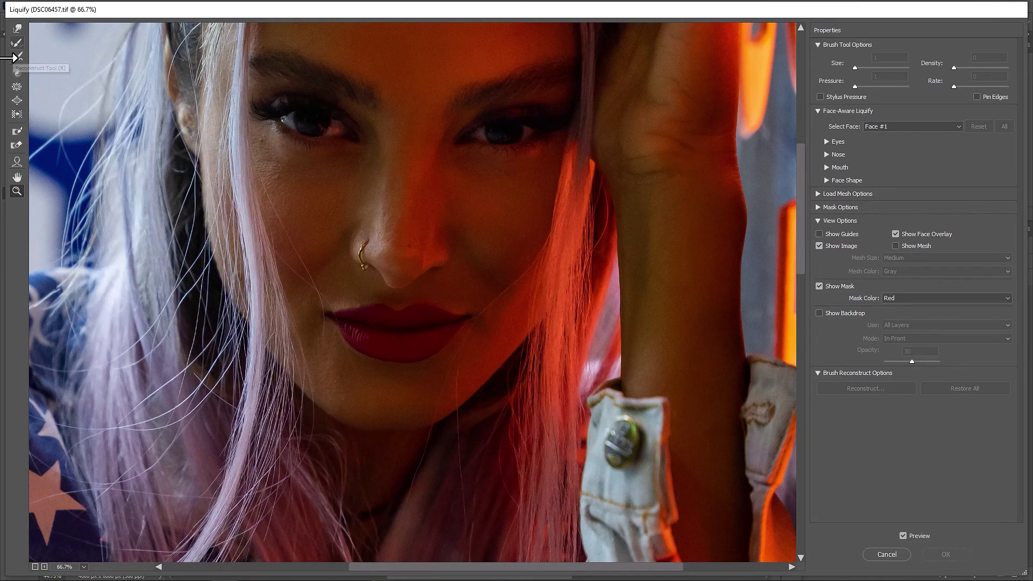
left_click(16, 28)
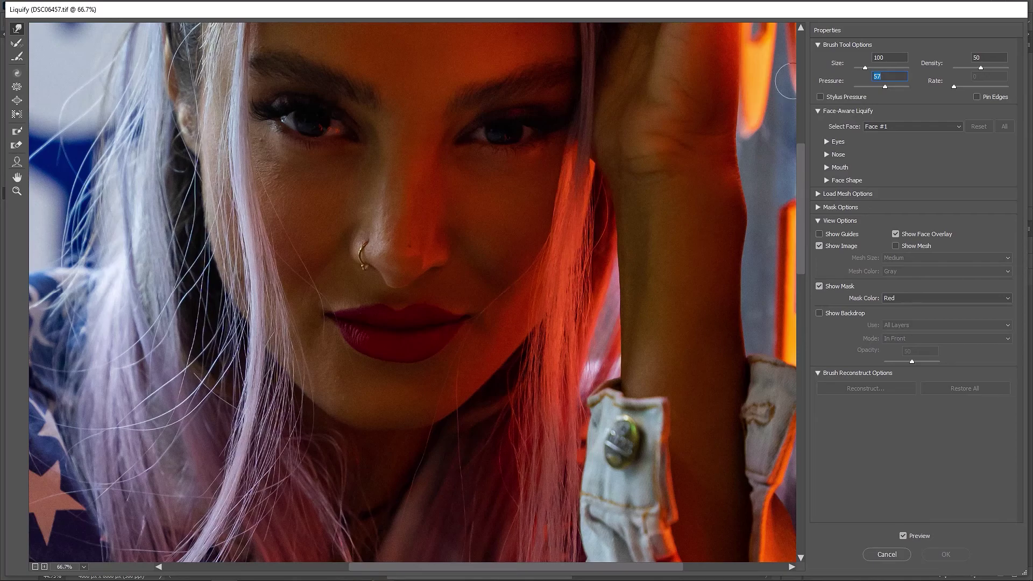
left_click_drag(357, 288, 392, 281)
key("bracketleft")
left_click_drag(392, 283, 389, 285)
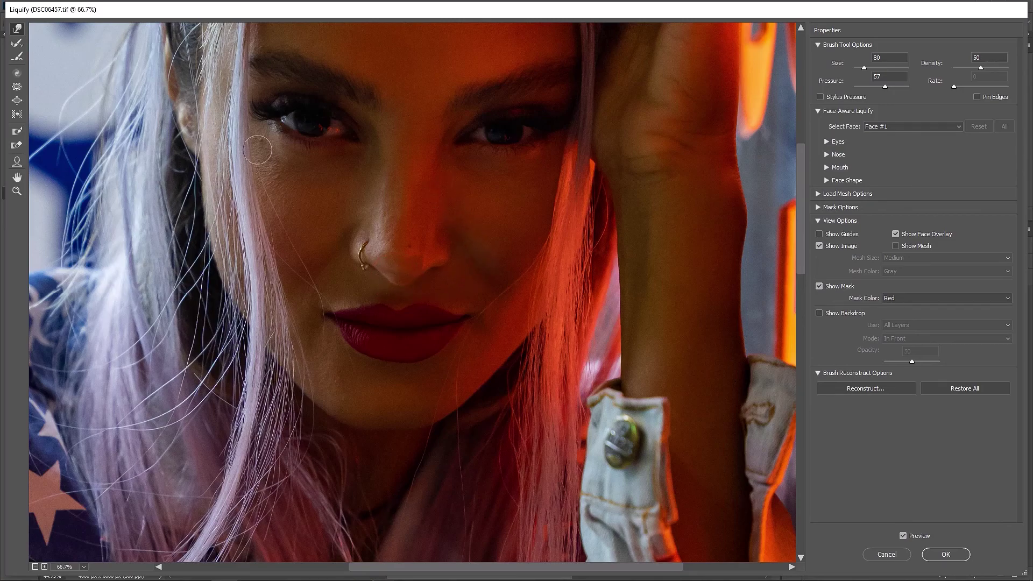
Smooth under the nose with an 80-size Smooth Tool, zoom out, and apply Liquify.
left_click(17, 55)
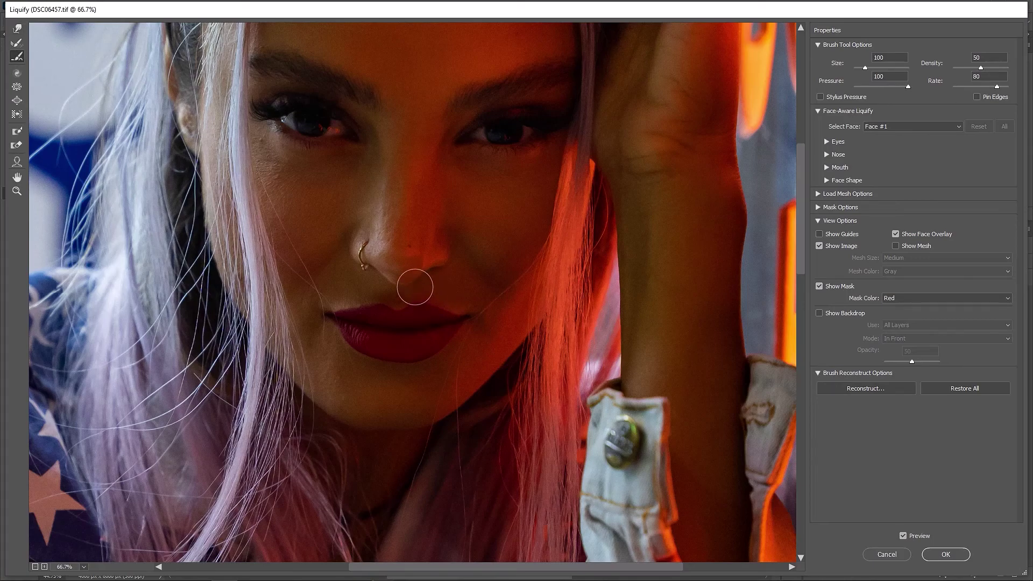
key("bracketleft")
key("bracketleft")
left_click(16, 28)
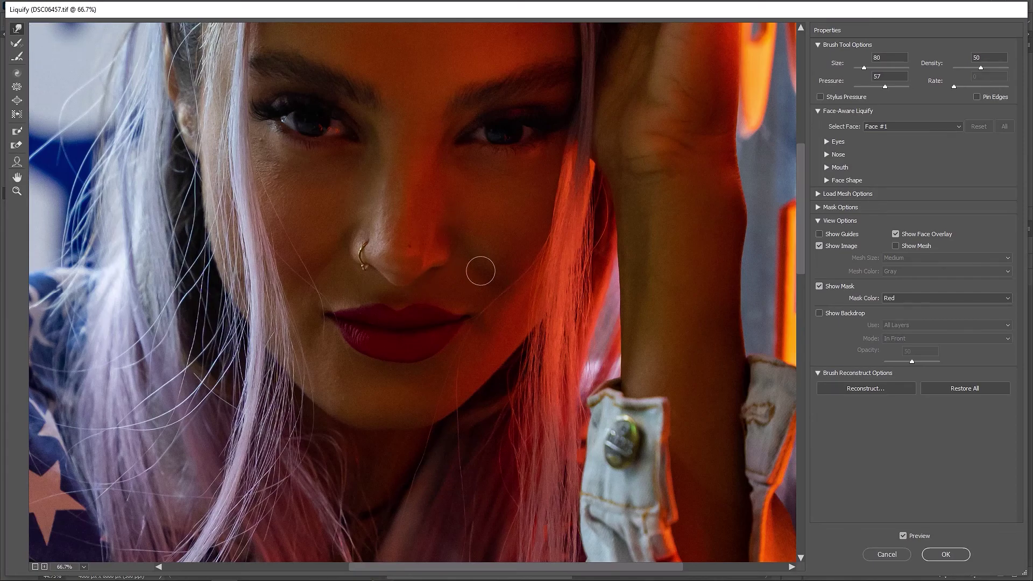
scroll(472, 263, "down", 1)
scroll(472, 262, "down", 1)
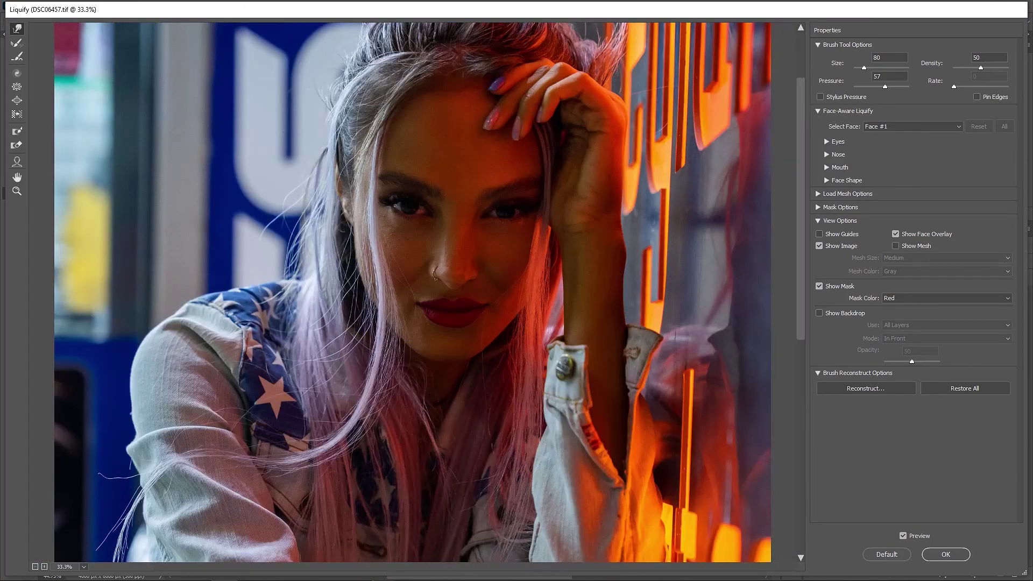
scroll(473, 262, "down", 1)
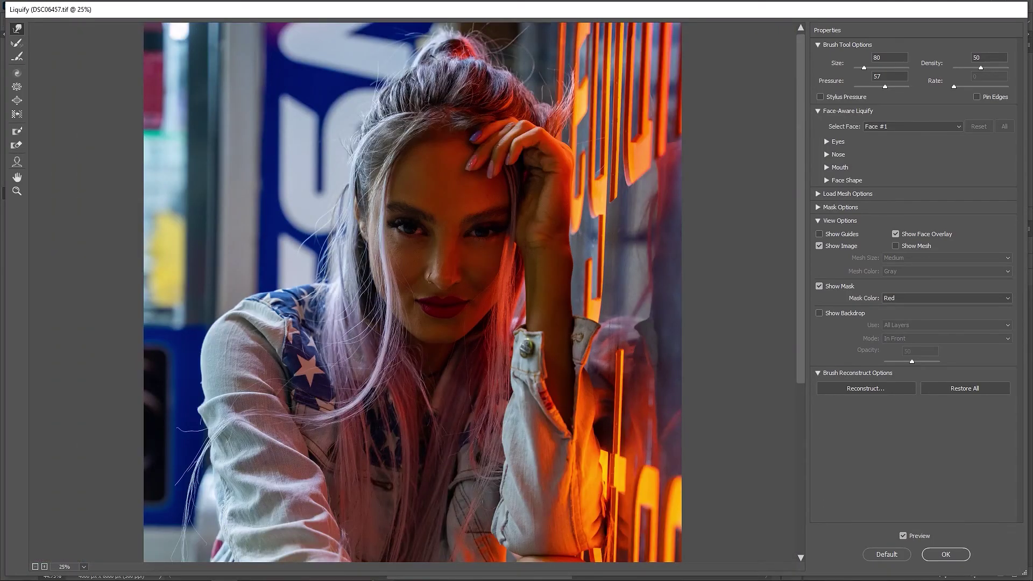
scroll(412, 292, "down", 3)
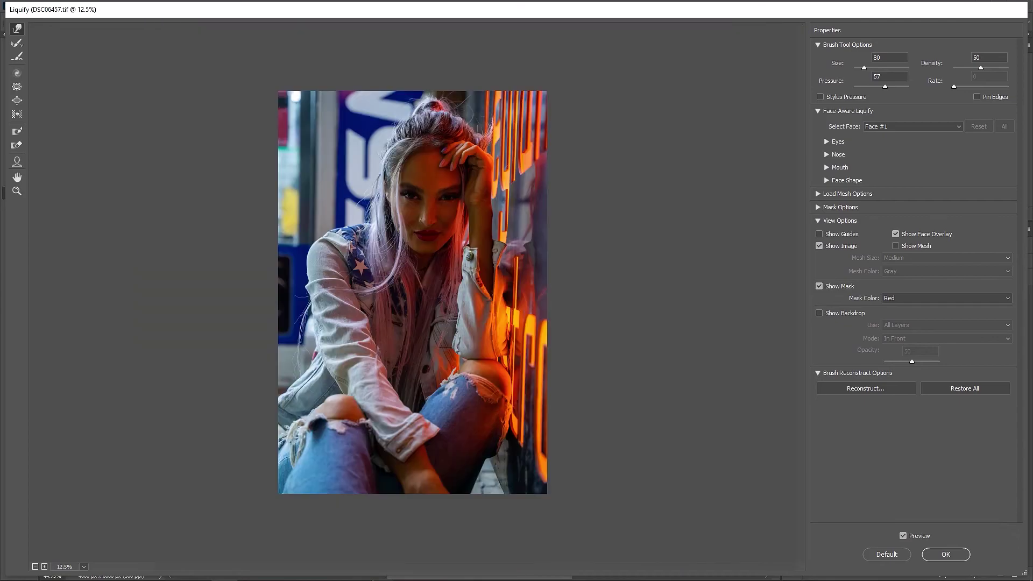
scroll(412, 293, "down", 2)
key("Return")
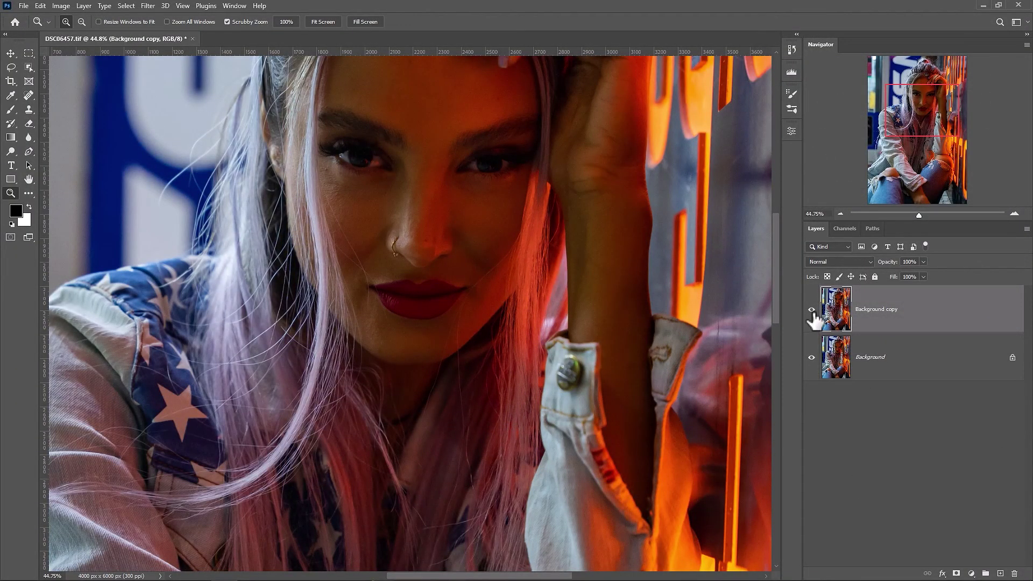
Toggle the liquified Background copy off and on for a before/after check, leaving it visible.
left_click(812, 310)
left_click(810, 310)
scroll(587, 316, "up", 2)
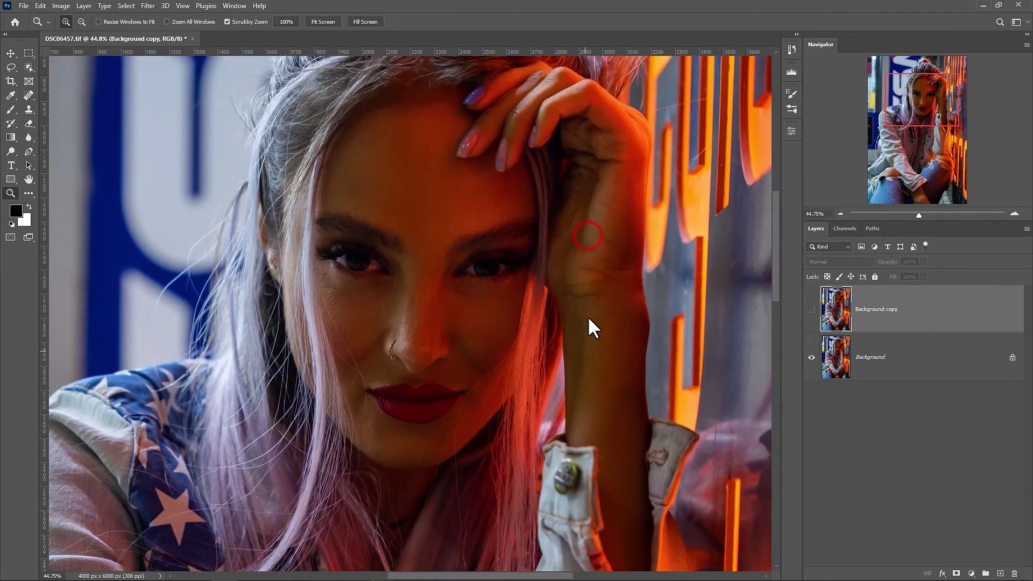
left_click(811, 310)
mouse_move(488, 254)
left_mouse_down()
mouse_move(500, 347)
mouse_move(485, 249)
left_mouse_up()
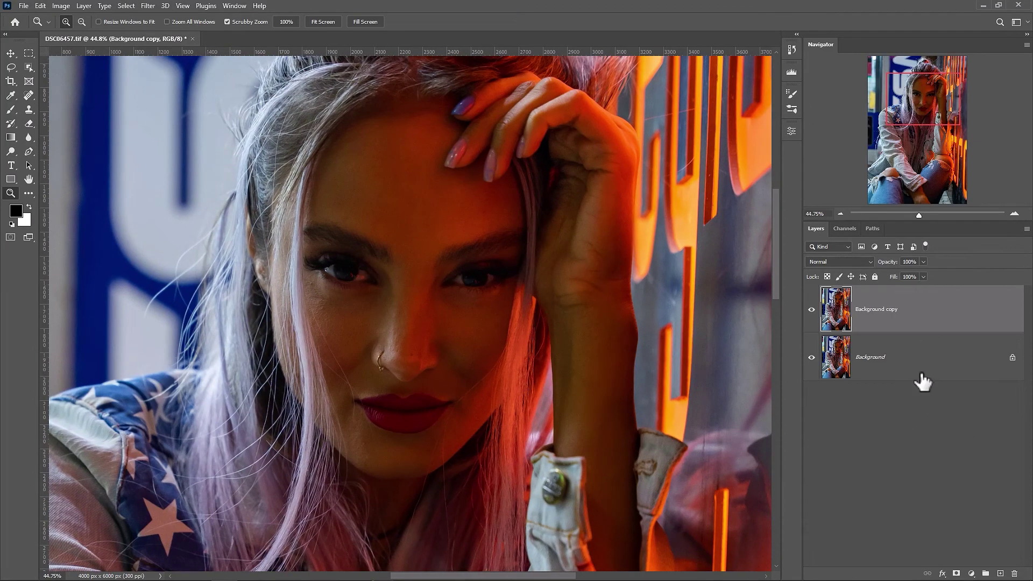
left_click(971, 574)
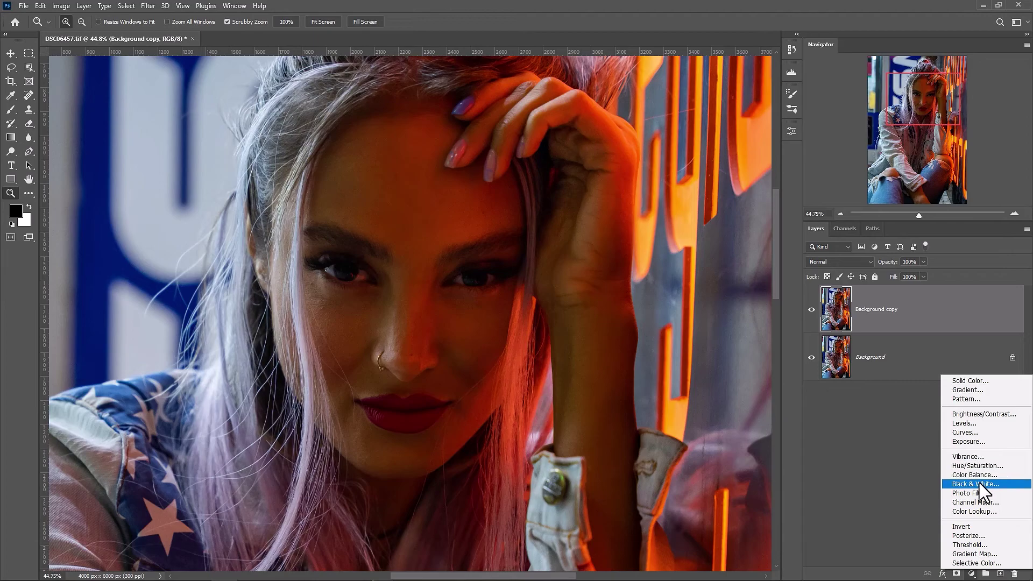
Add a Black & White adjustment layer with Yellows raised to about 185.
left_click(976, 484)
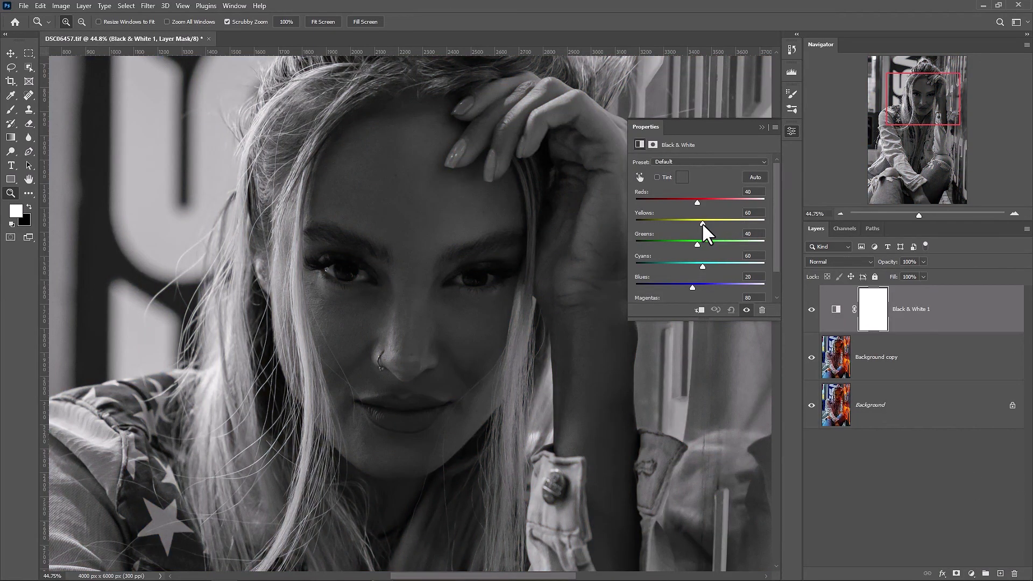
left_click_drag(703, 222, 734, 224)
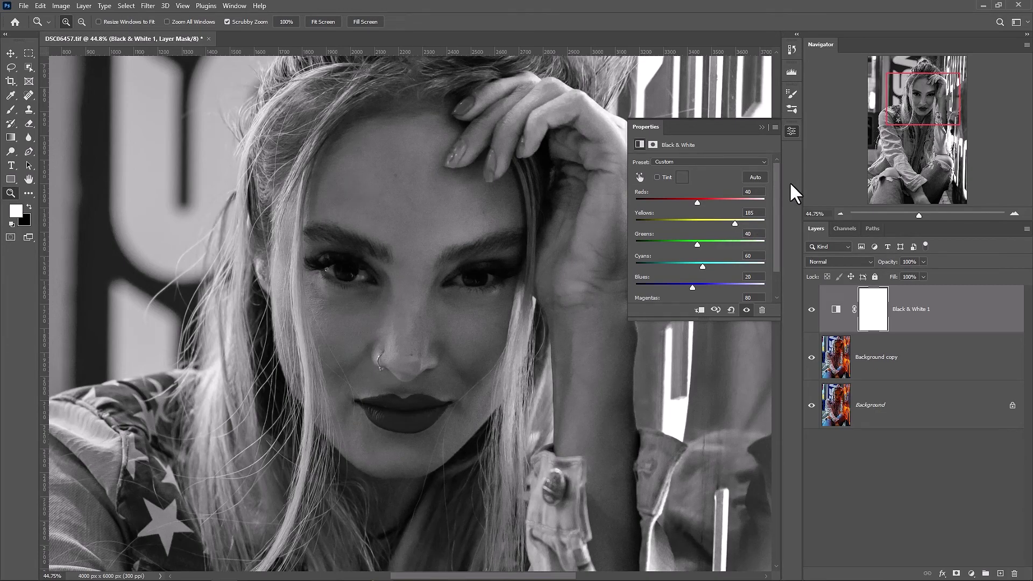
left_click(795, 134)
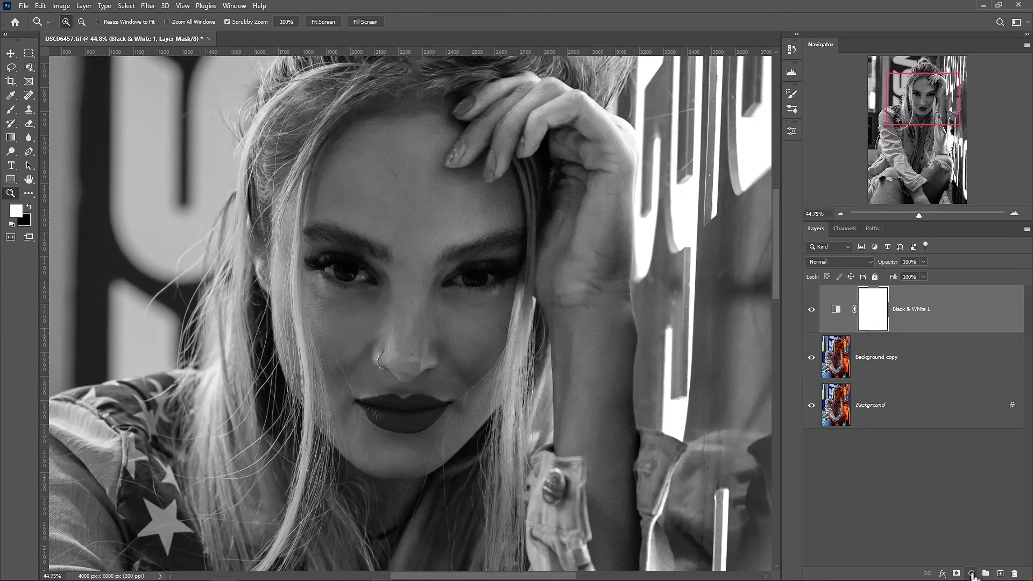
Add a Screen-mode Curves layer above Background copy and invert its mask to black.
left_click(969, 367)
left_click(971, 574)
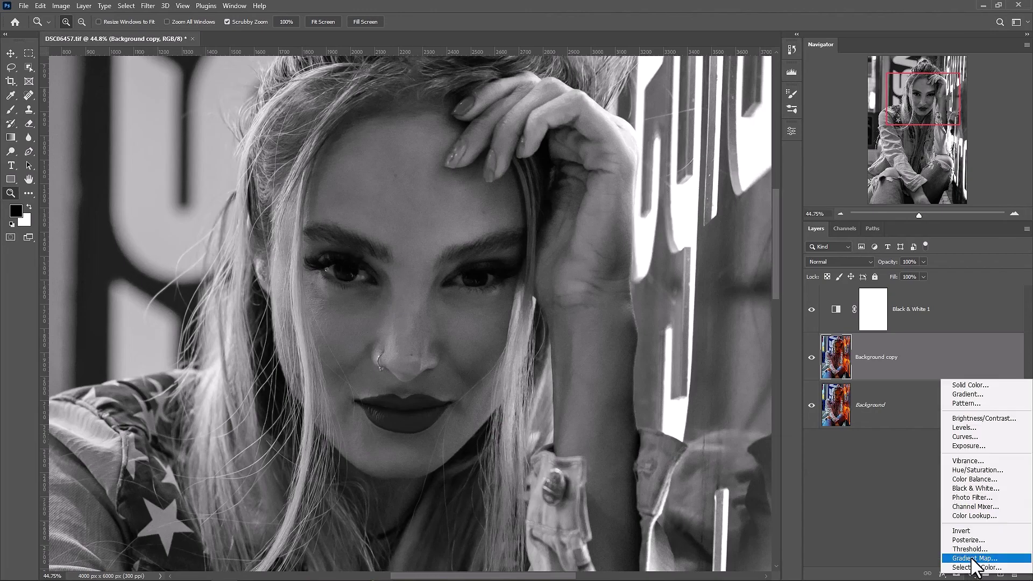
left_click(983, 435)
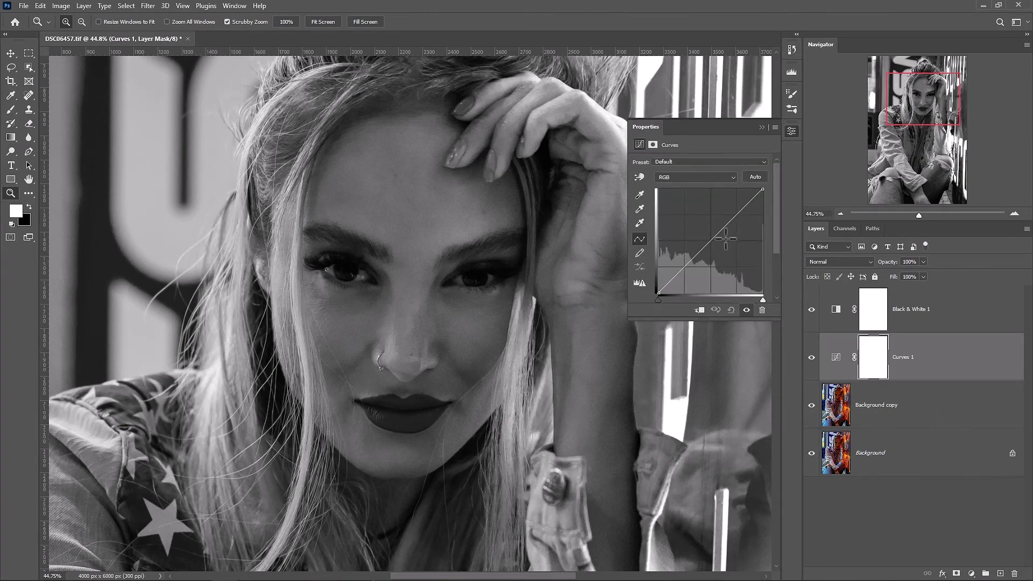
left_click(845, 262)
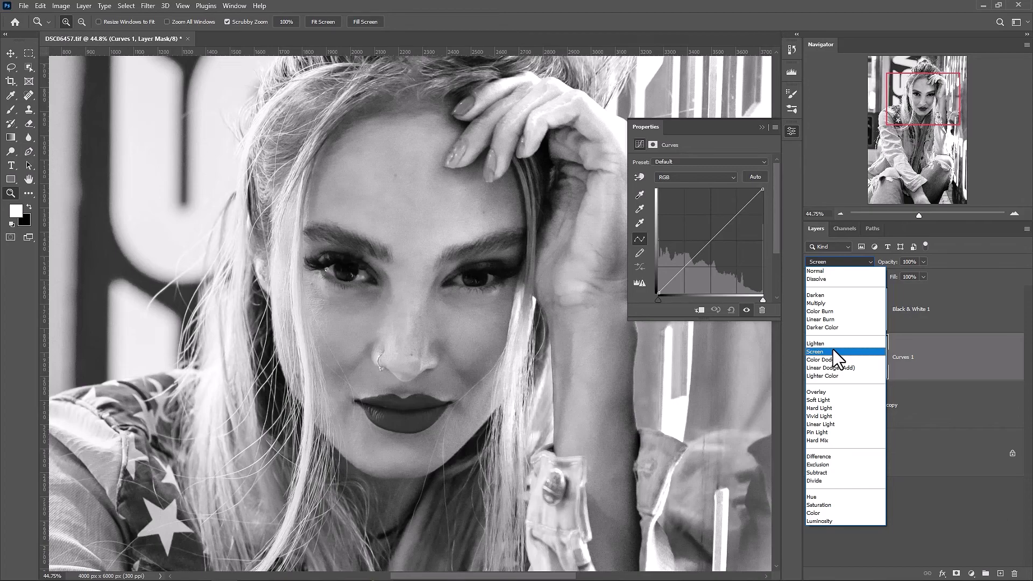
left_click(834, 352)
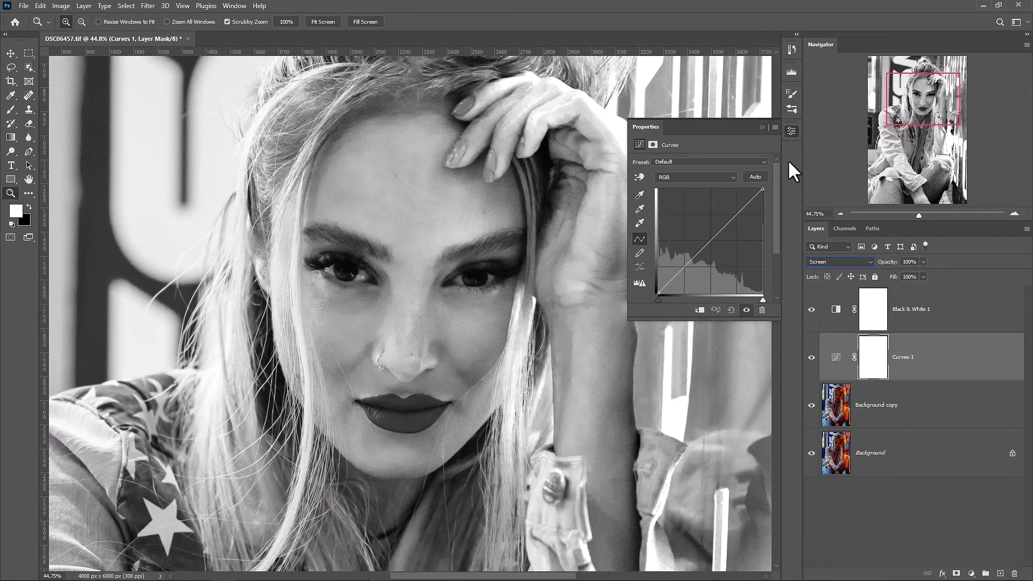
left_click(791, 131)
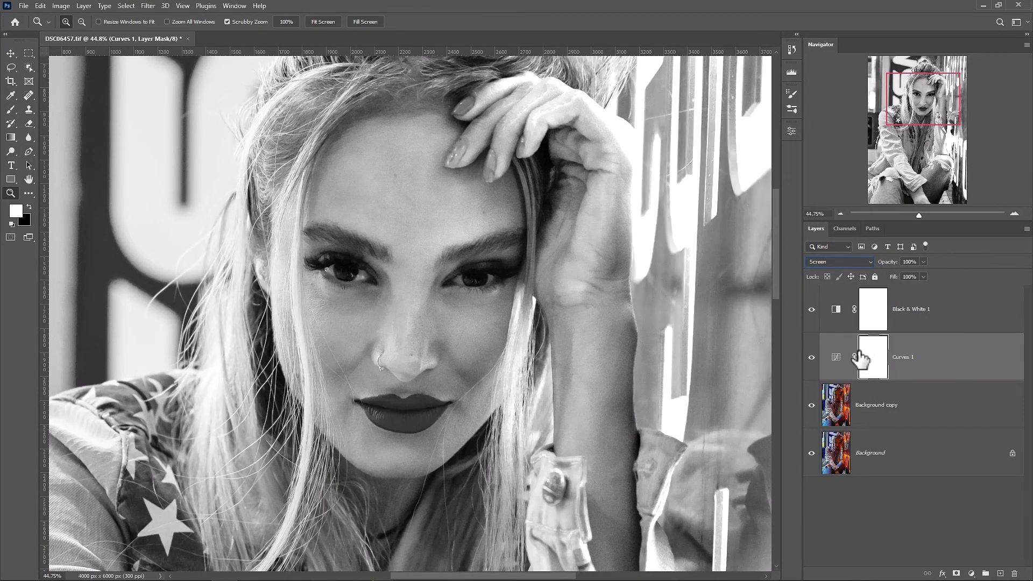
key("ctrl+i")
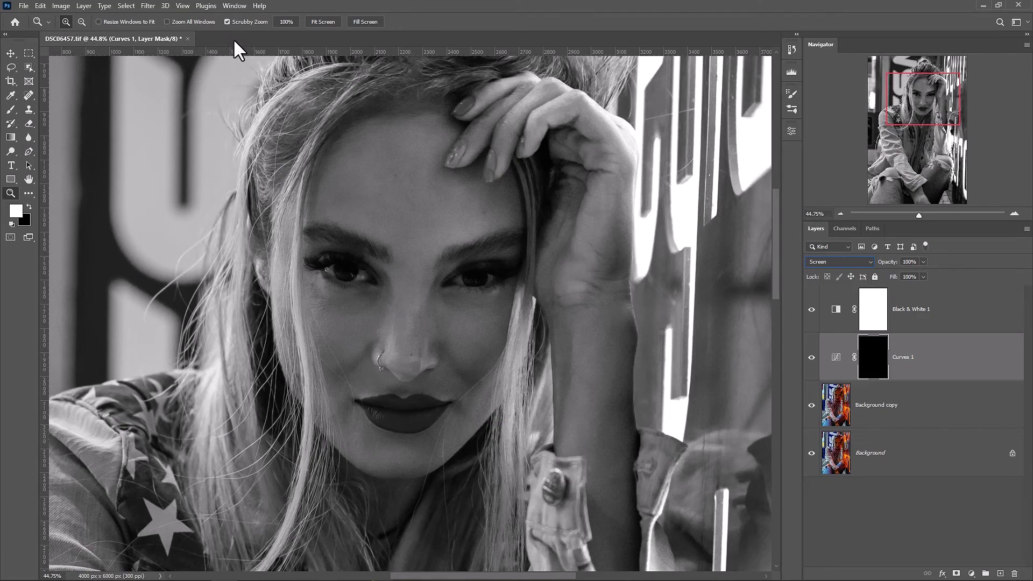
Set the brush opacity and flow to 10%.
key("b")
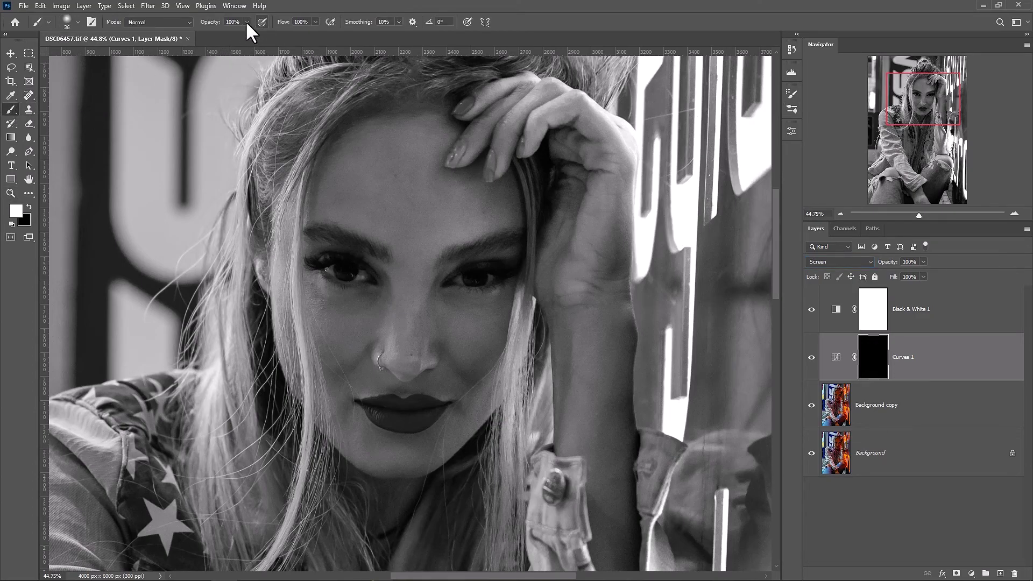
left_click(246, 22)
left_click(202, 34)
key("Tab")
type("10")
type("z")
scroll(643, 285, "down", 1)
left_click_drag(460, 234, 470, 239)
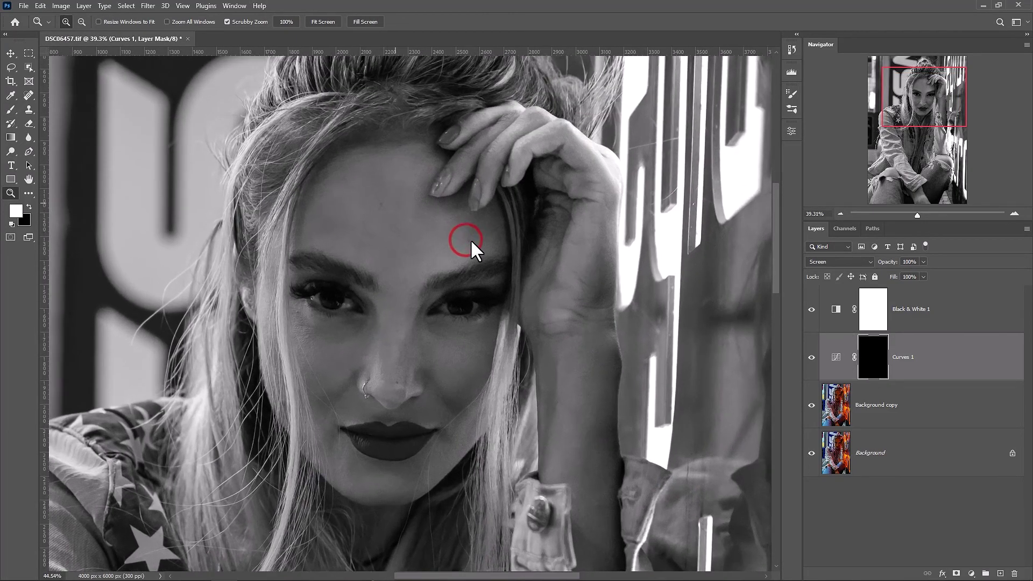
Choose a soft round brush at 0% hardness, widen its spacing, and set Angle Jitter to Pen Pressure.
left_click(791, 107)
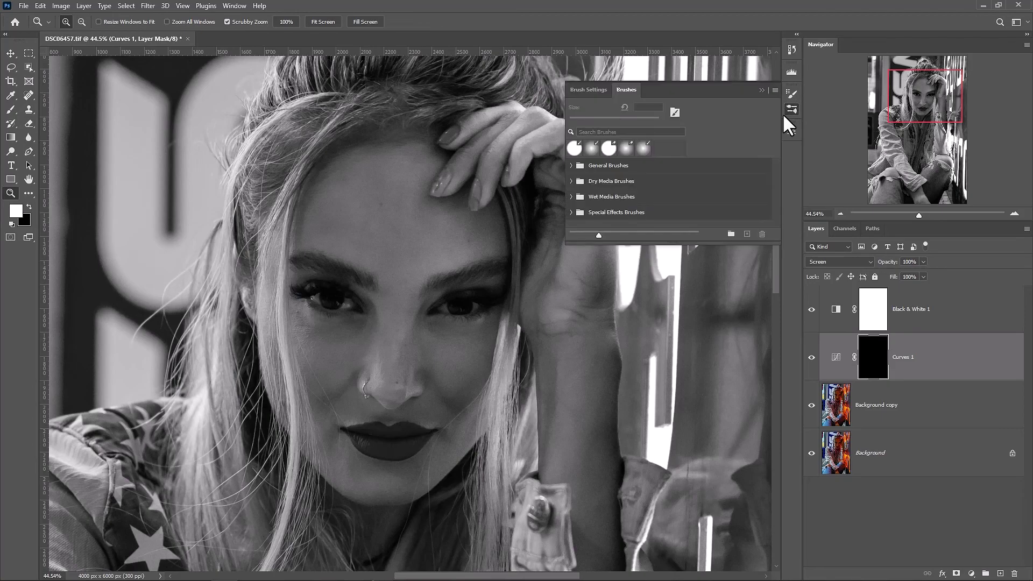
left_click(792, 94)
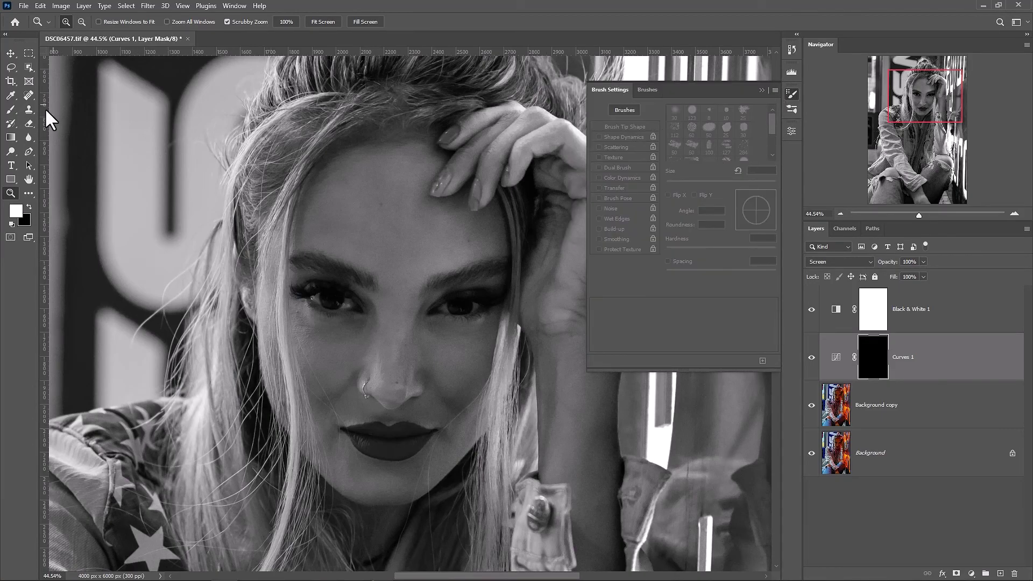
left_click(11, 109)
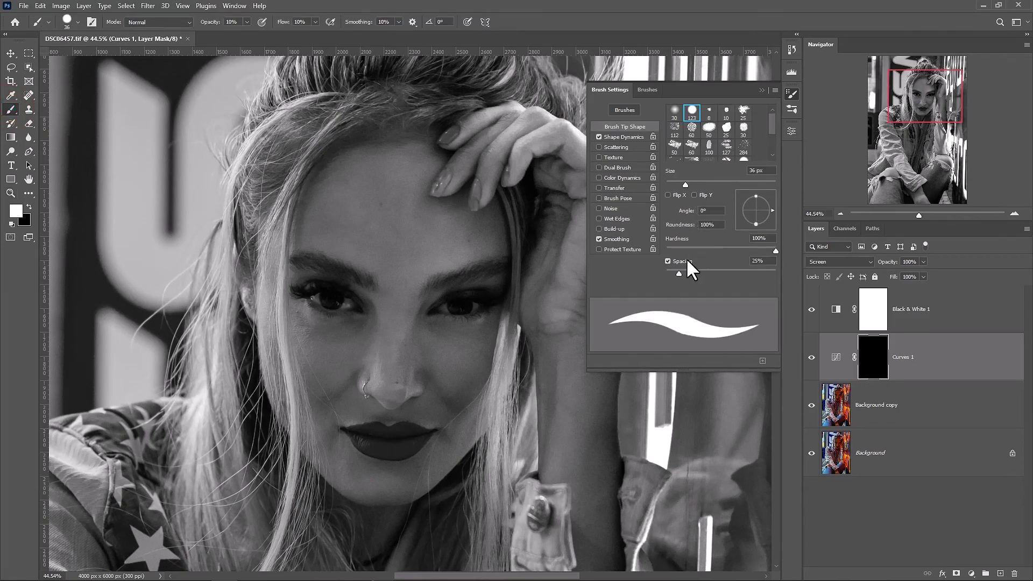
left_click(749, 241)
type("0")
key("Return")
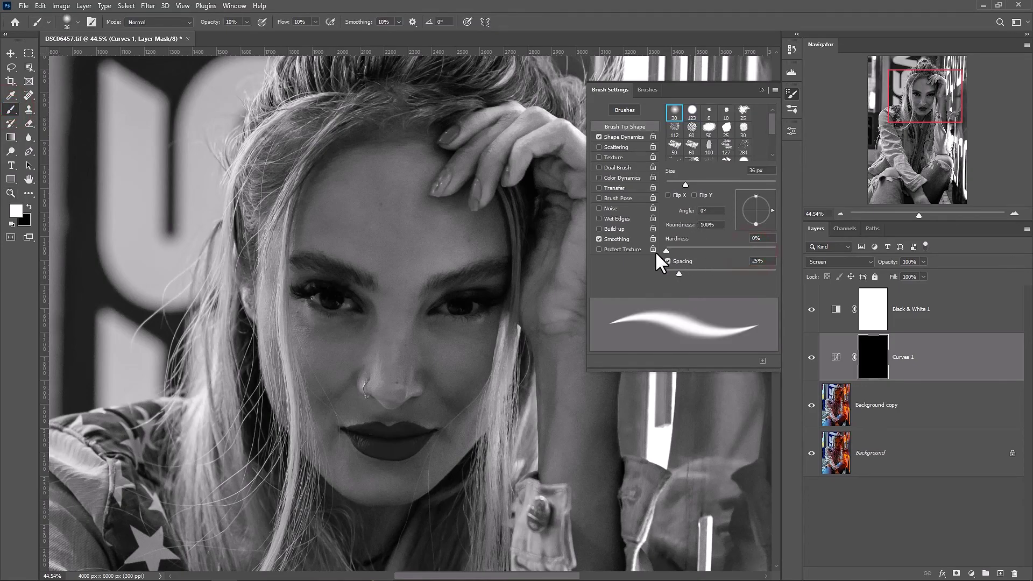
mouse_move(683, 272)
left_mouse_down()
mouse_move(701, 271)
mouse_move(676, 272)
left_mouse_up()
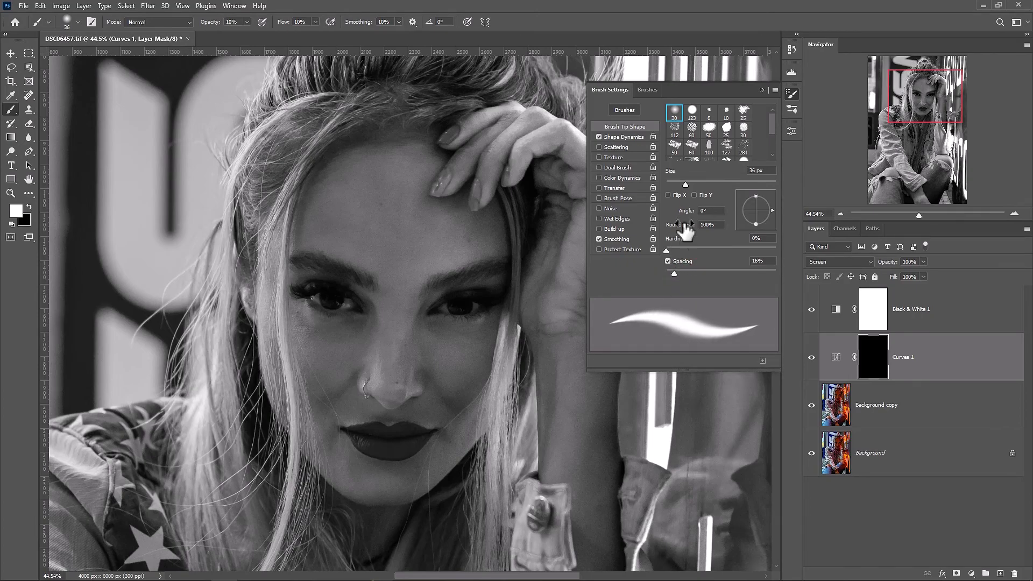
left_click(616, 147)
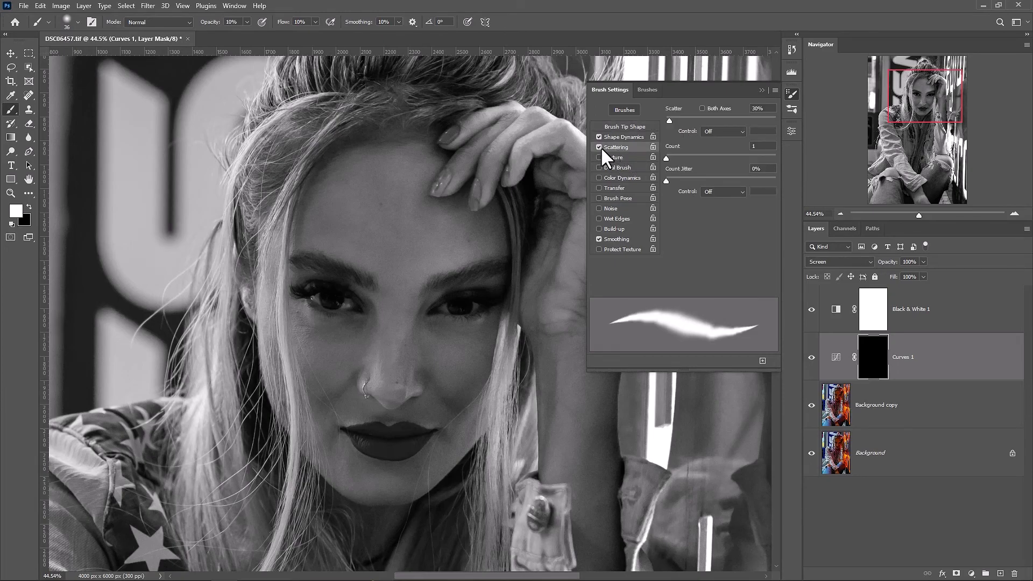
left_click(600, 147)
left_click(721, 131)
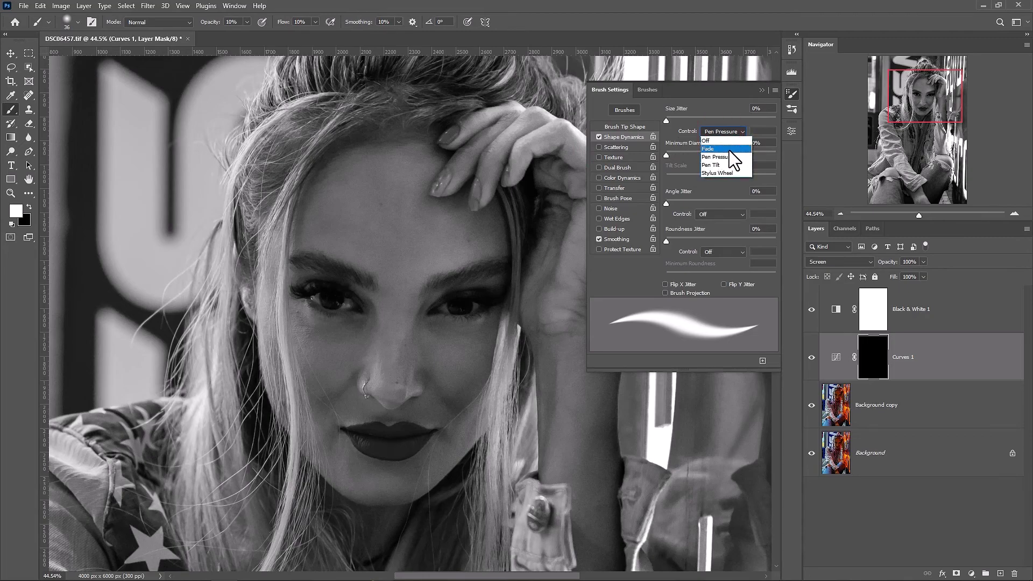
left_click(722, 155)
left_click(723, 214)
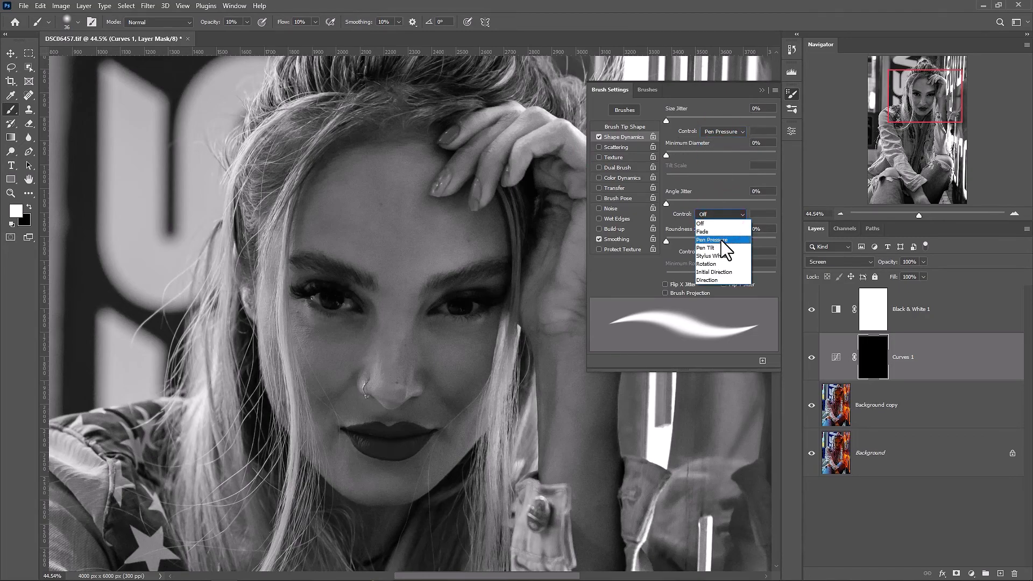
left_click(721, 233)
left_click(791, 94)
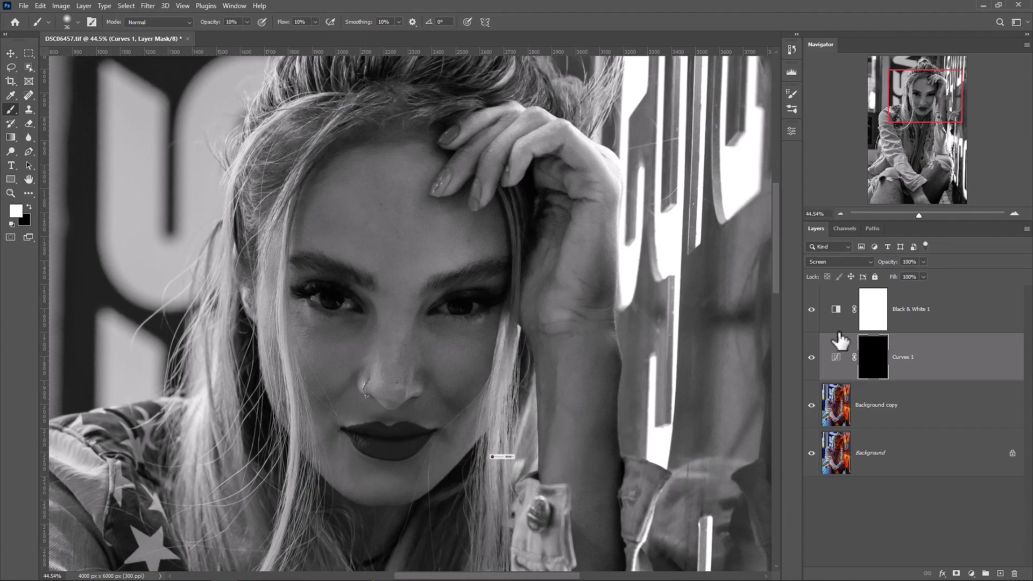
Set brush flow and opacity to 5%, then compare the image with Curves 1 off and on.
left_click(302, 22)
left_click(229, 22)
key("Return")
left_click(812, 358)
left_click(811, 358)
Feather the Curves 1 mask to about 35.6 px, comparing with the layer off and on.
left_click(811, 357)
double_click(873, 376)
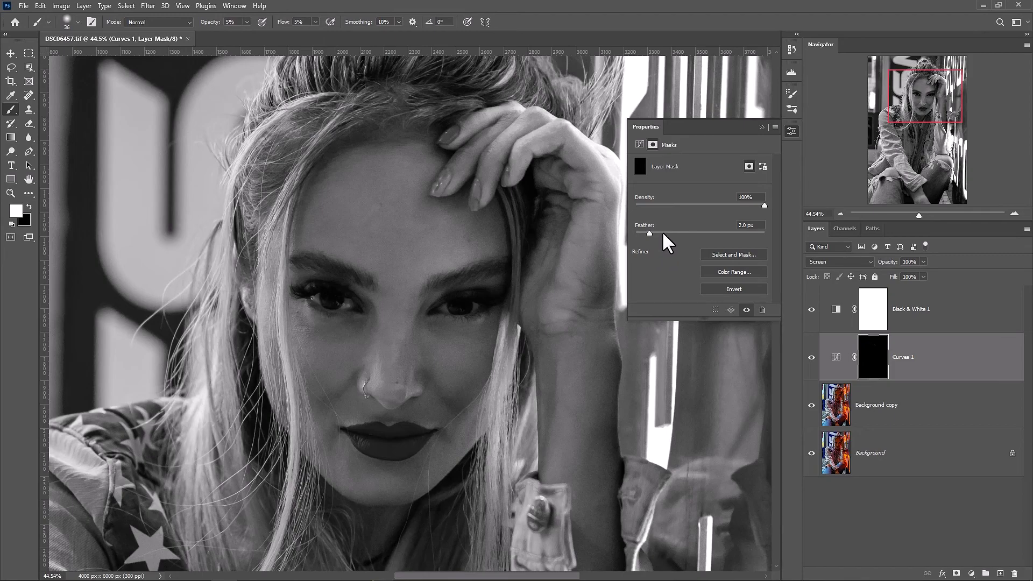
left_click(812, 358)
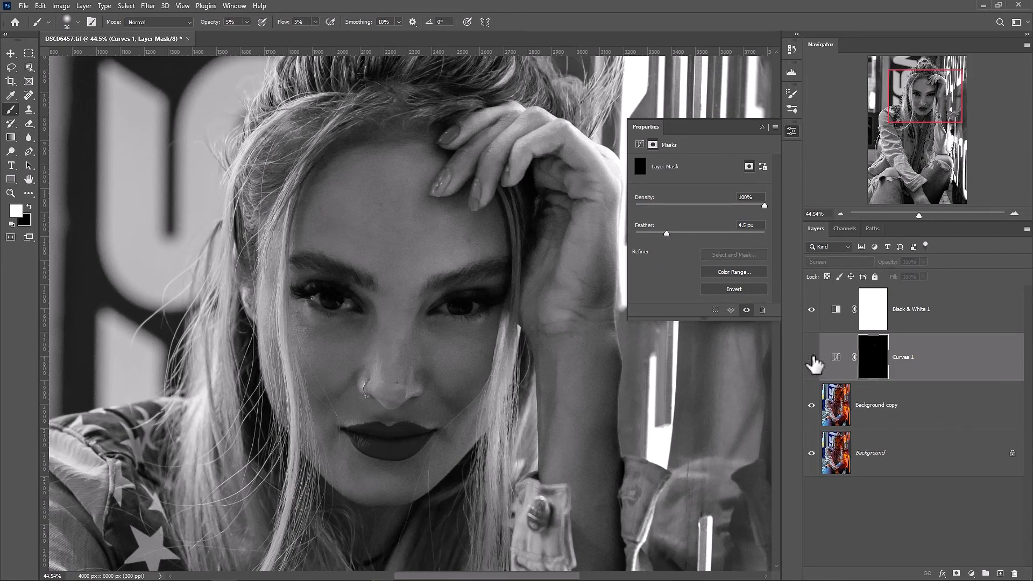
left_click(699, 233)
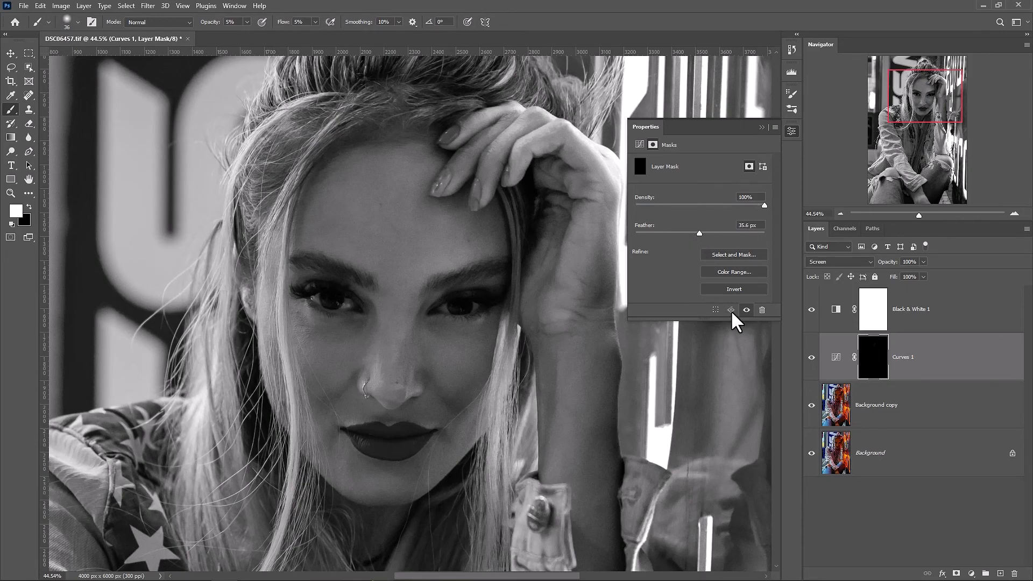
left_click(811, 358)
left_click(812, 358)
left_click(792, 130)
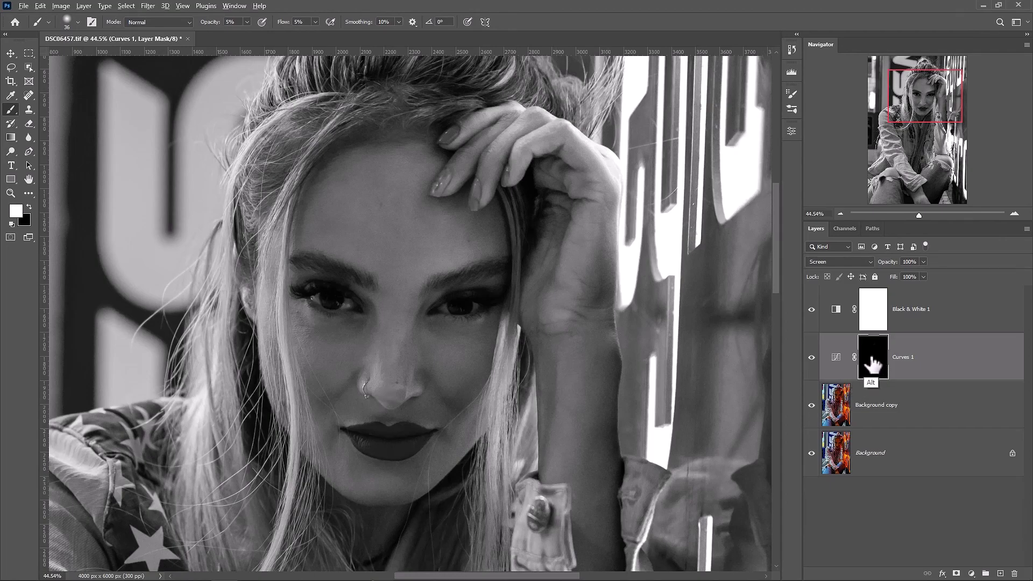
View the Curves 1 mask on its own and reduce its feather.
left_click(875, 364, "alt")
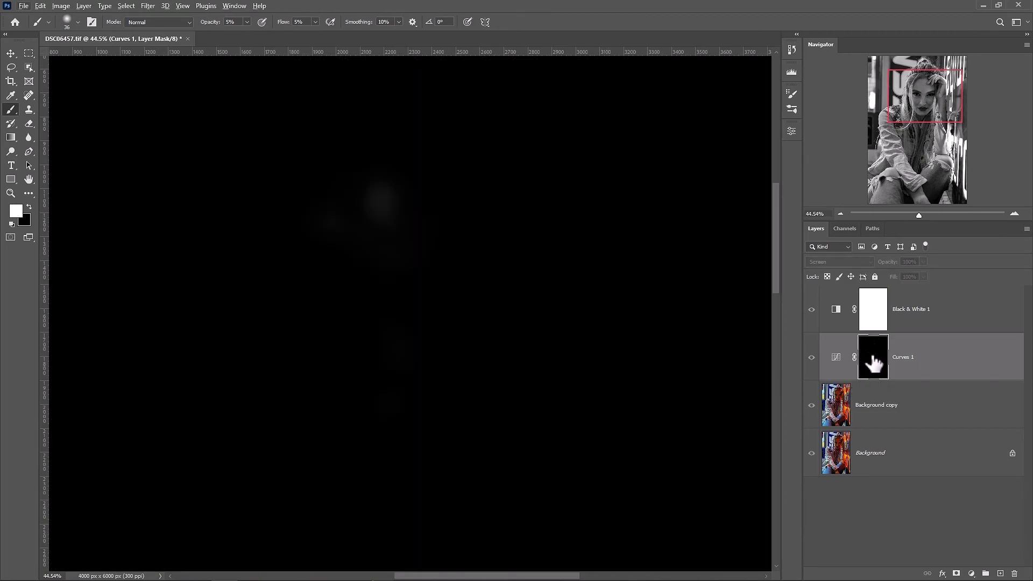
double_click(874, 361)
left_click_drag(699, 232, 694, 232)
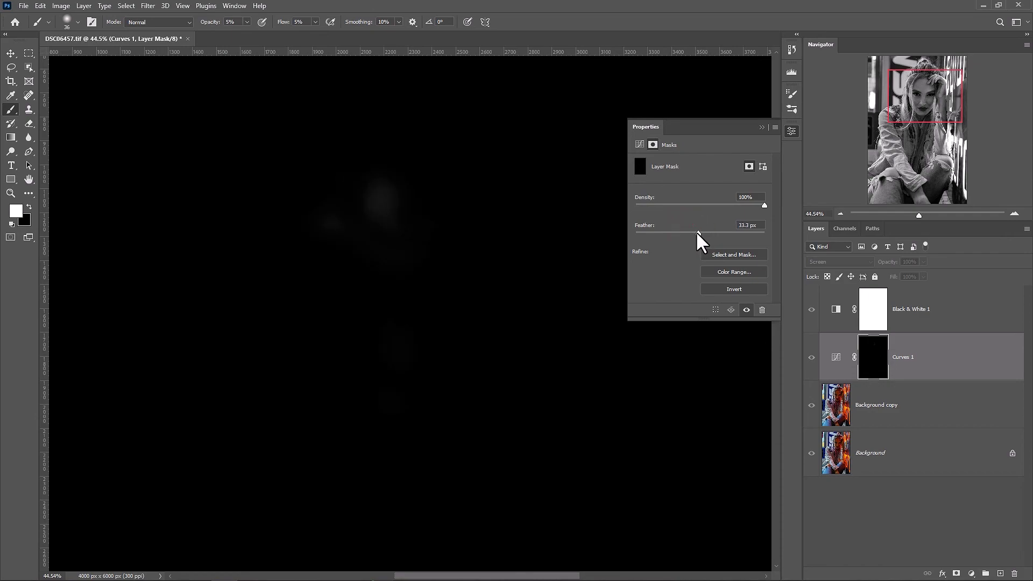
left_click_drag(695, 234, 689, 231)
left_click(792, 132)
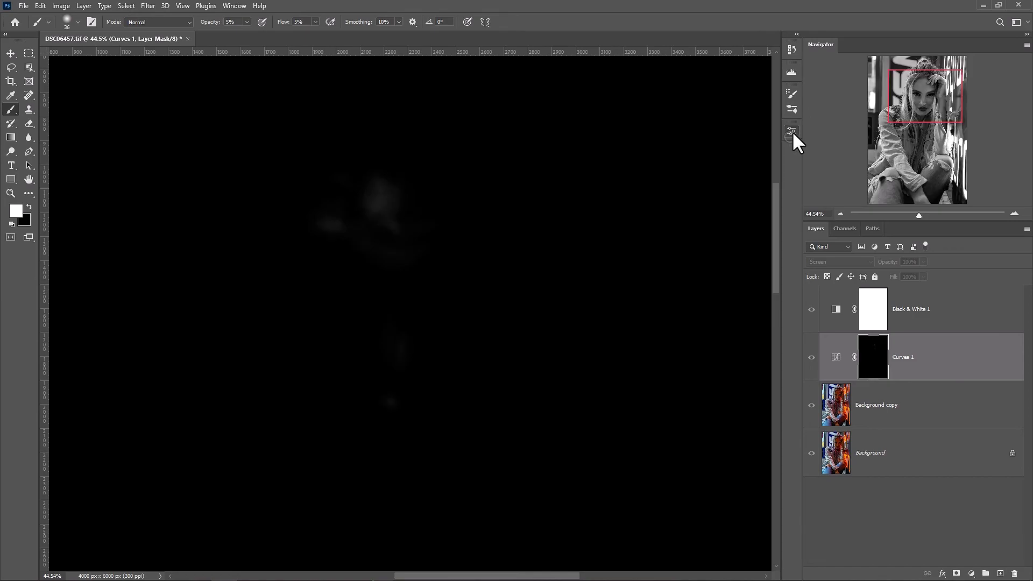
Hide Black & White 1, toggle Curves 1 to compare in colour, then restore both layers.
left_click(835, 360)
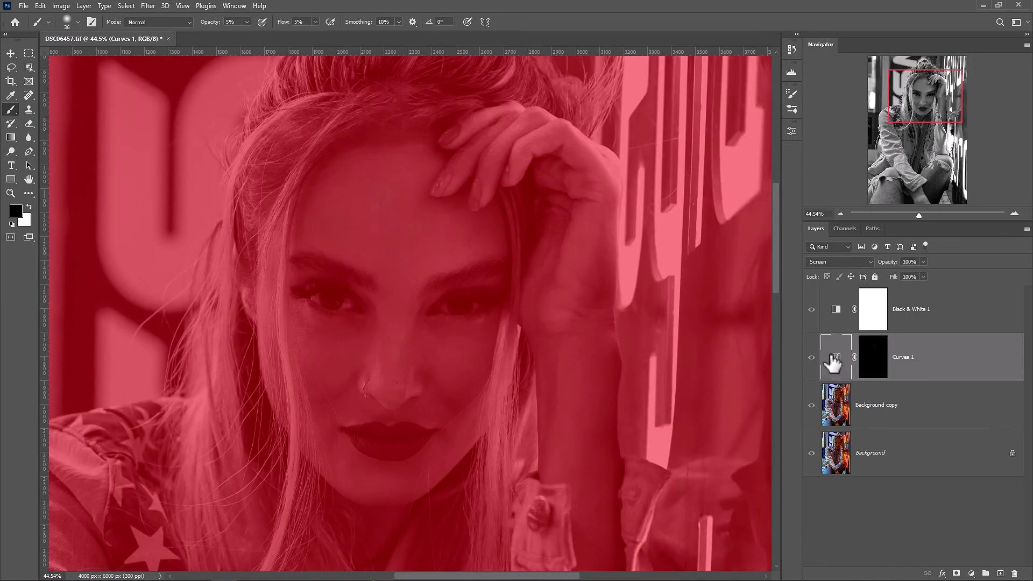
left_click(867, 359)
left_click(868, 366, "alt")
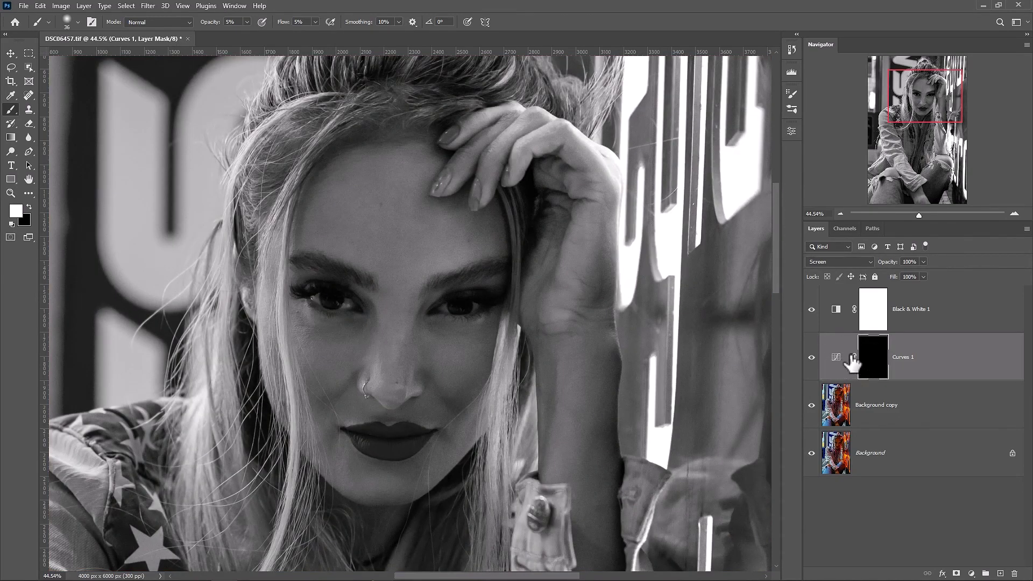
left_click(811, 309)
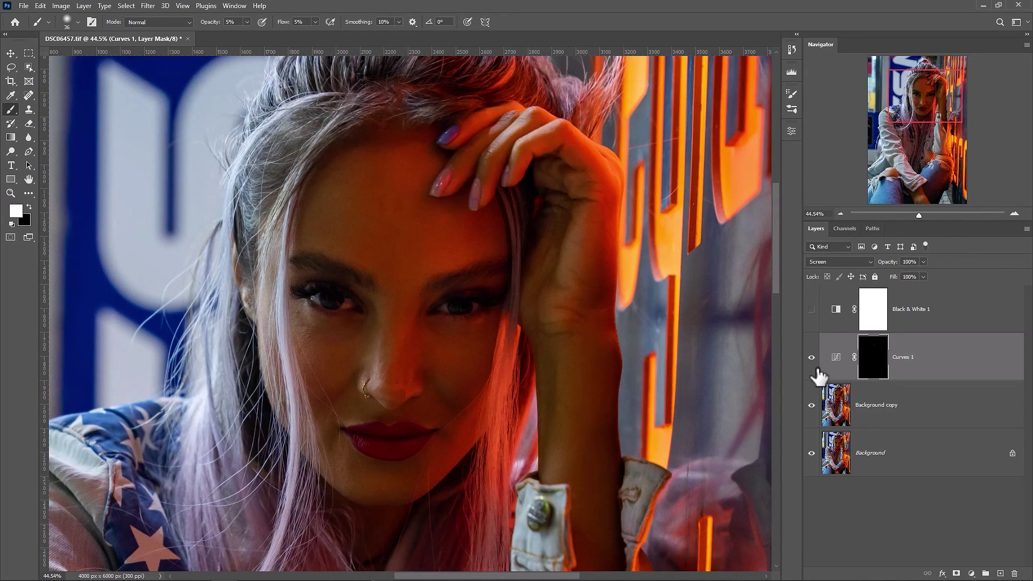
left_click(811, 359)
left_click(811, 358)
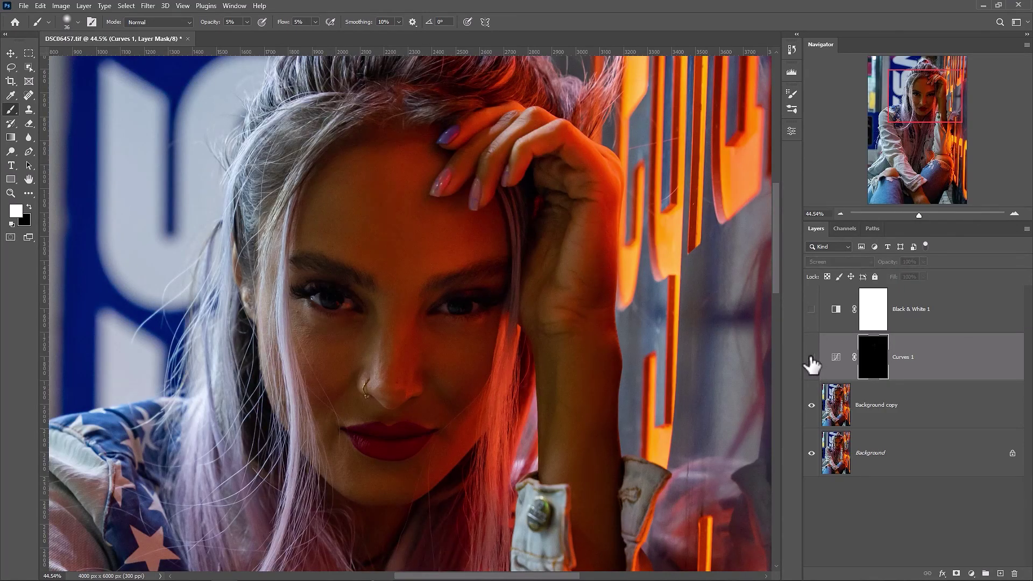
left_click(813, 311)
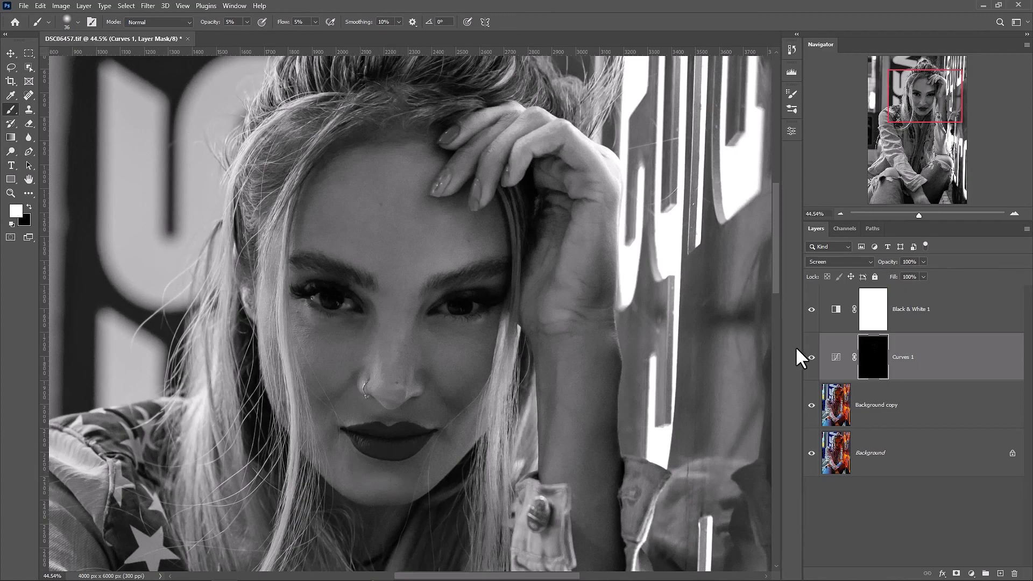
Toggle Curves 1 off and on repeatedly for a before/after check.
left_click(811, 358)
left_click(812, 357)
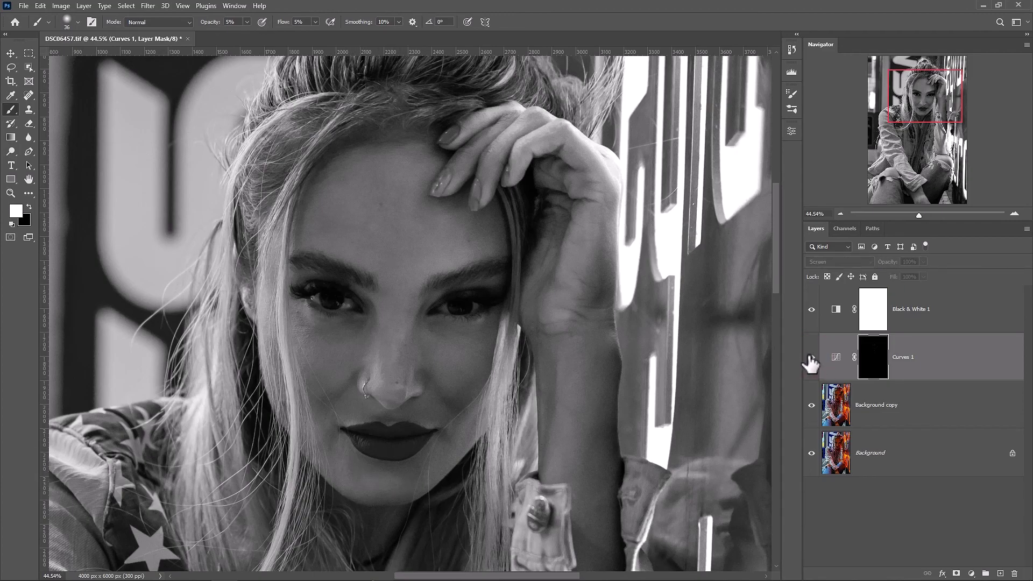
left_click(812, 358)
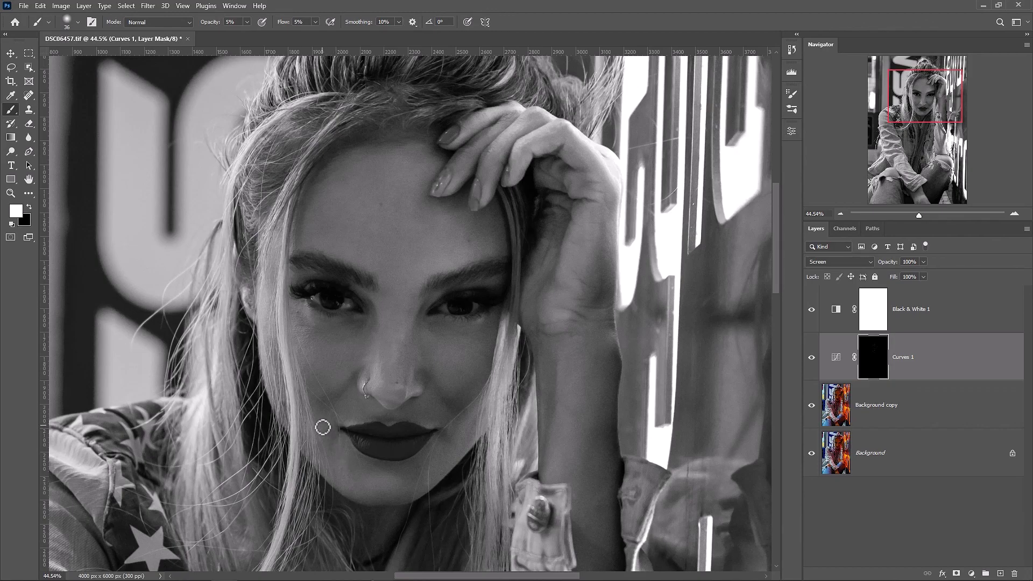
left_click(811, 358)
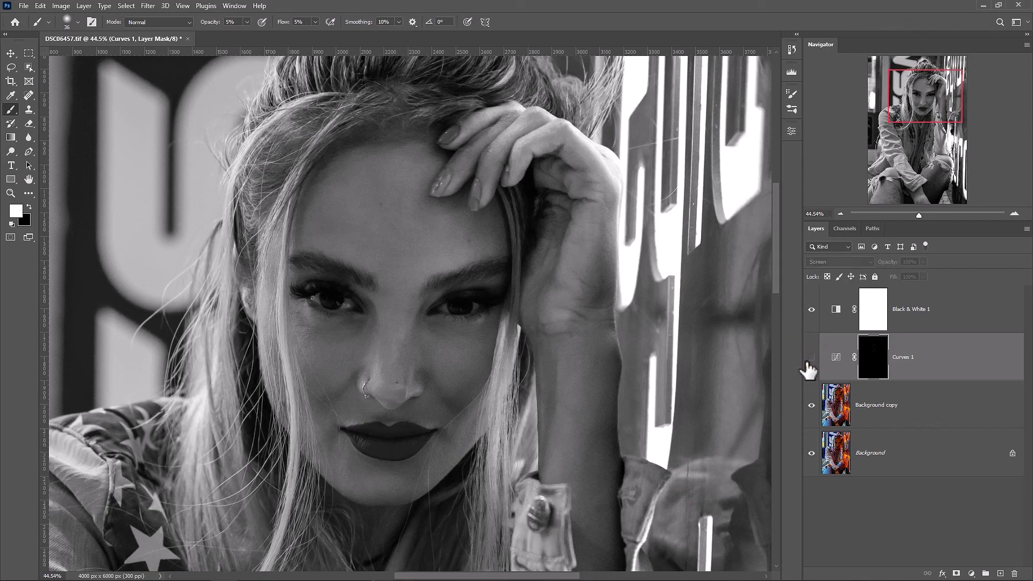
left_click(812, 358)
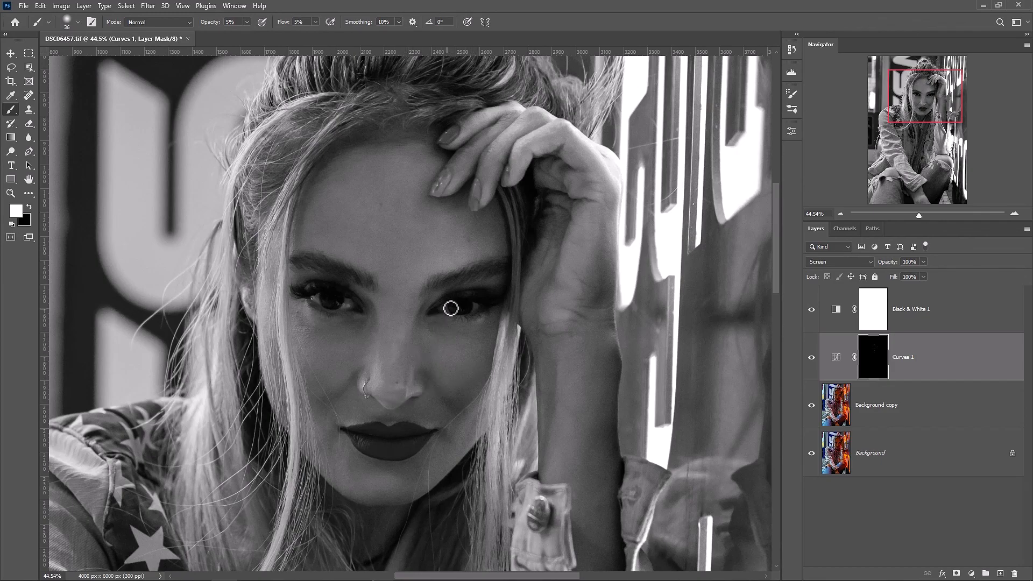
Hide Black & White 1, recheck Curves 1 in colour, then delete the Black & White 1 layer.
left_click(812, 310)
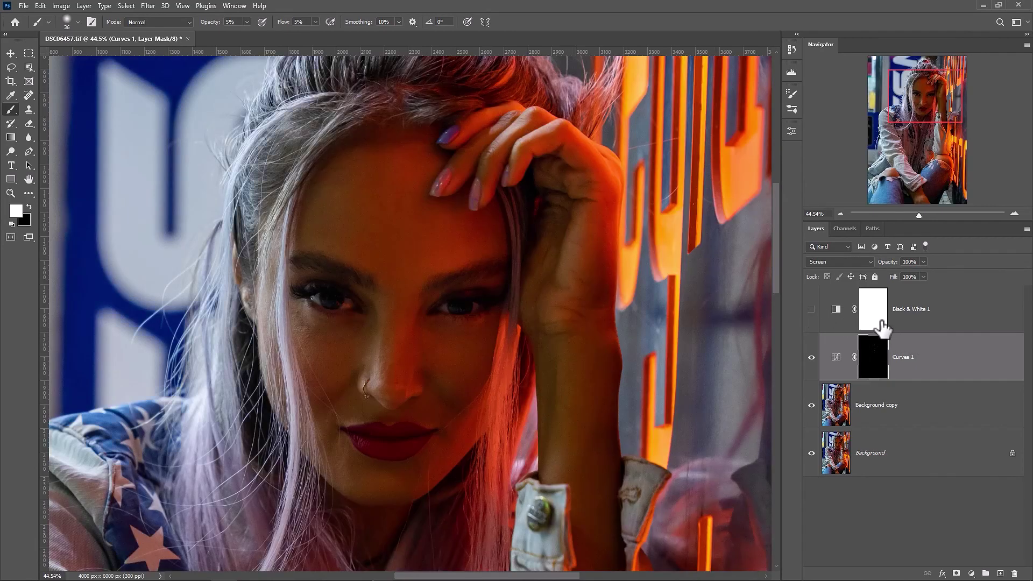
left_click(811, 357)
left_click(812, 358)
left_click(812, 358)
left_click(811, 357)
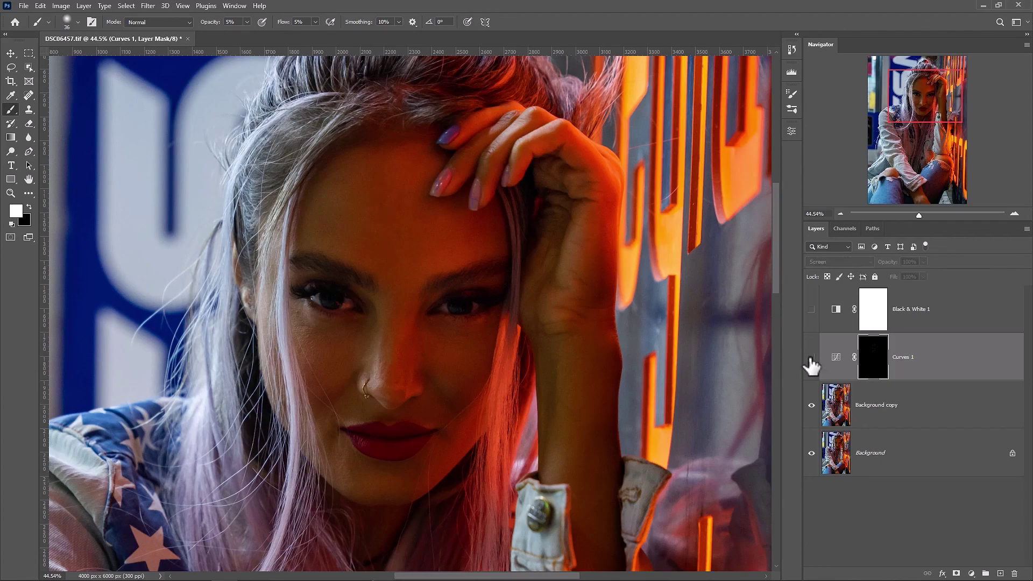
left_click(811, 359)
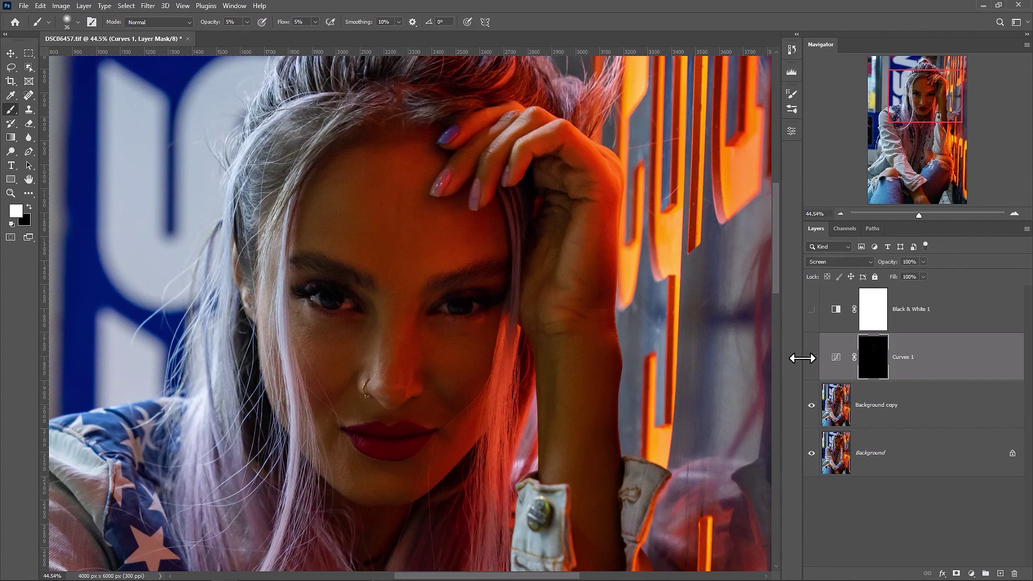
left_click(923, 329)
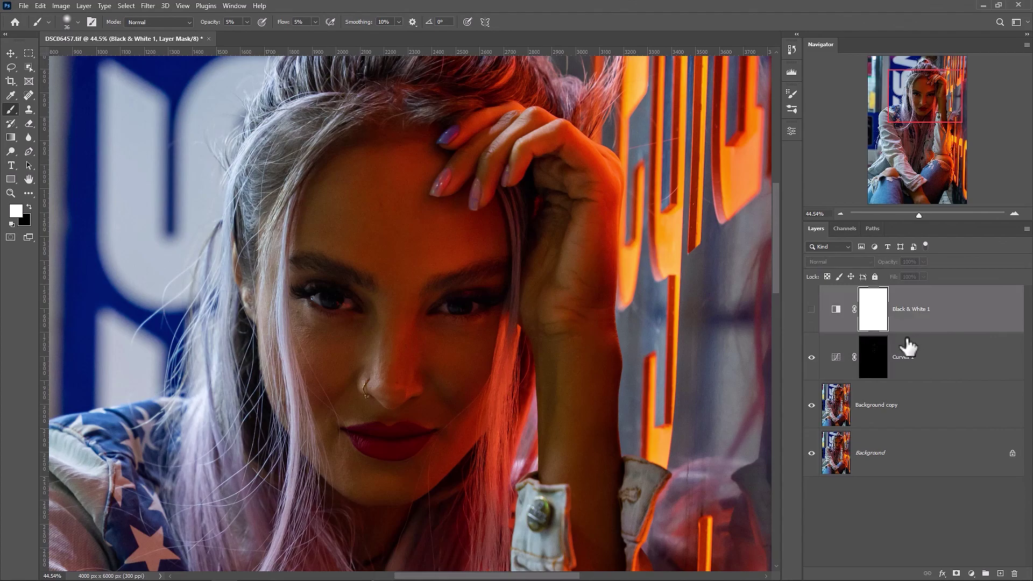
key("Delete")
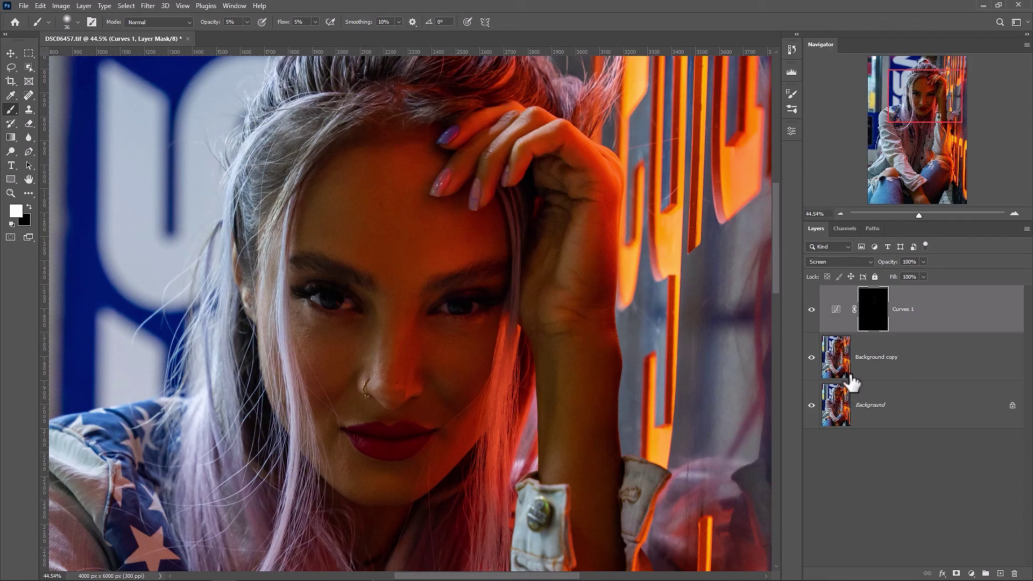
Add a brightening Curves 2 layer with its curve bent upward and its mask inverted to black.
left_click(972, 573)
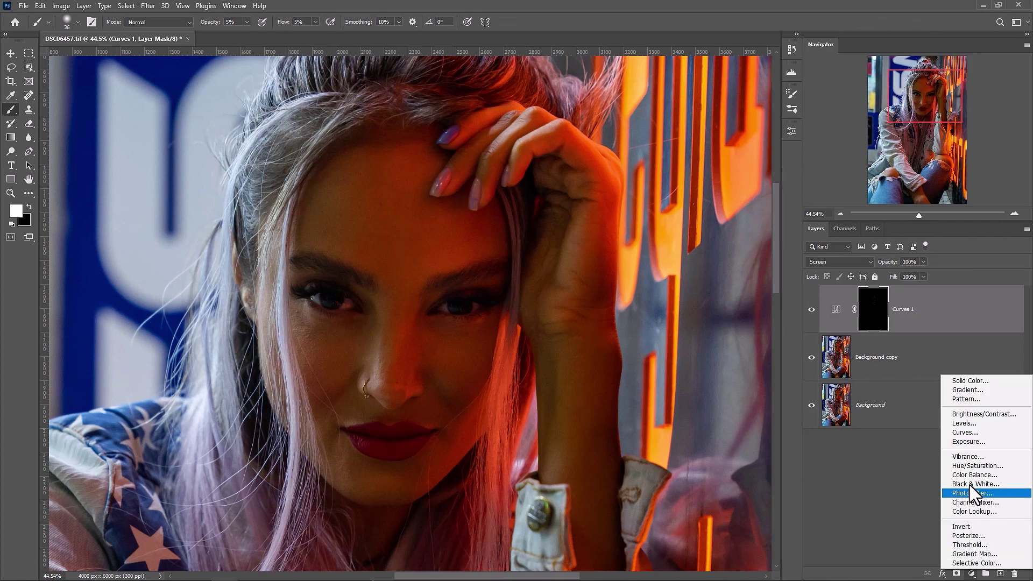
left_click(984, 432)
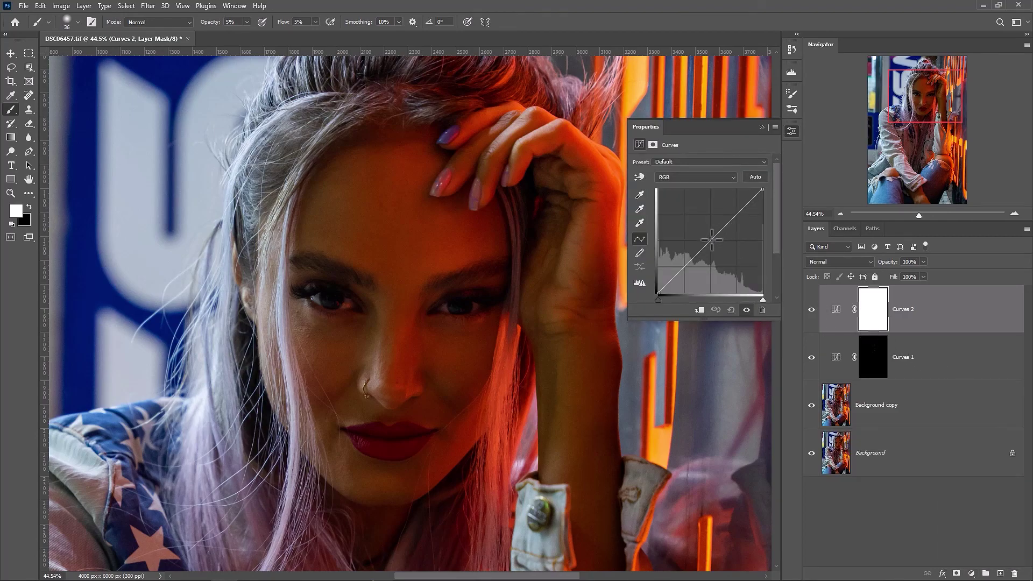
left_click_drag(711, 240, 706, 233)
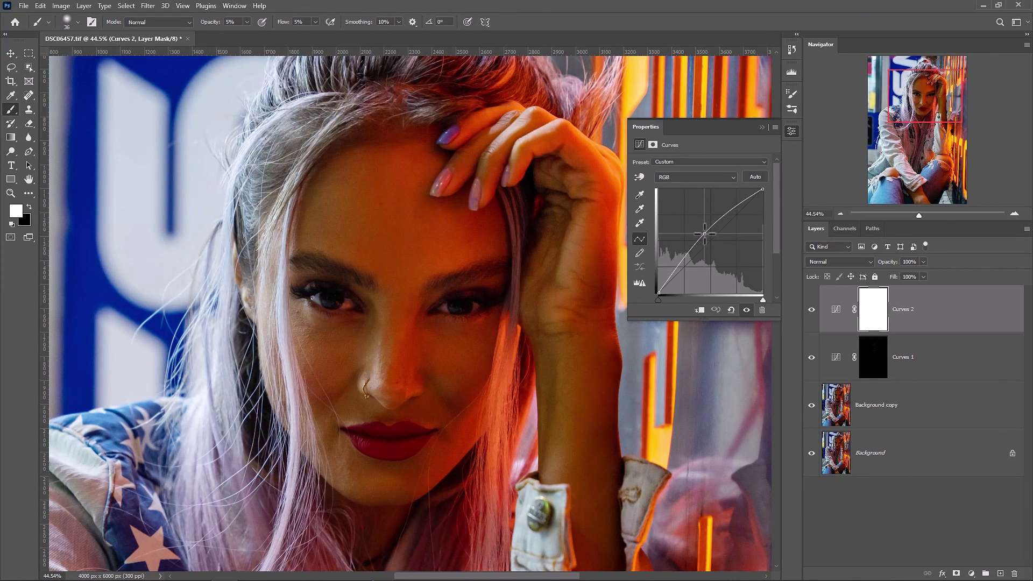
left_click(792, 131)
key("ctrl+i")
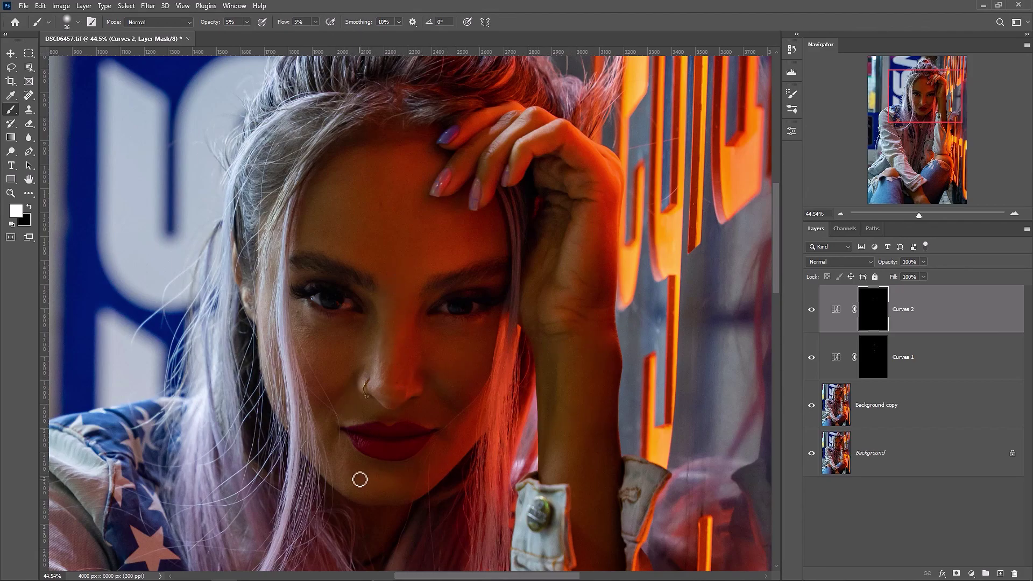
Toggle Curves 2 off and on and view its mask alone to check the strokes.
left_click(811, 310)
left_click(811, 310)
left_click(871, 322, "alt")
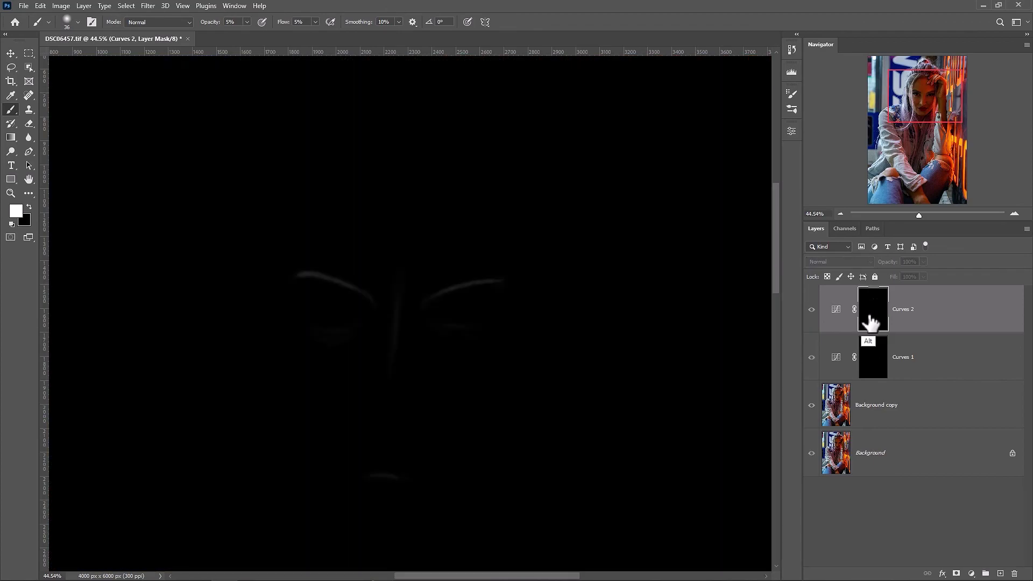
left_click(871, 322, "alt")
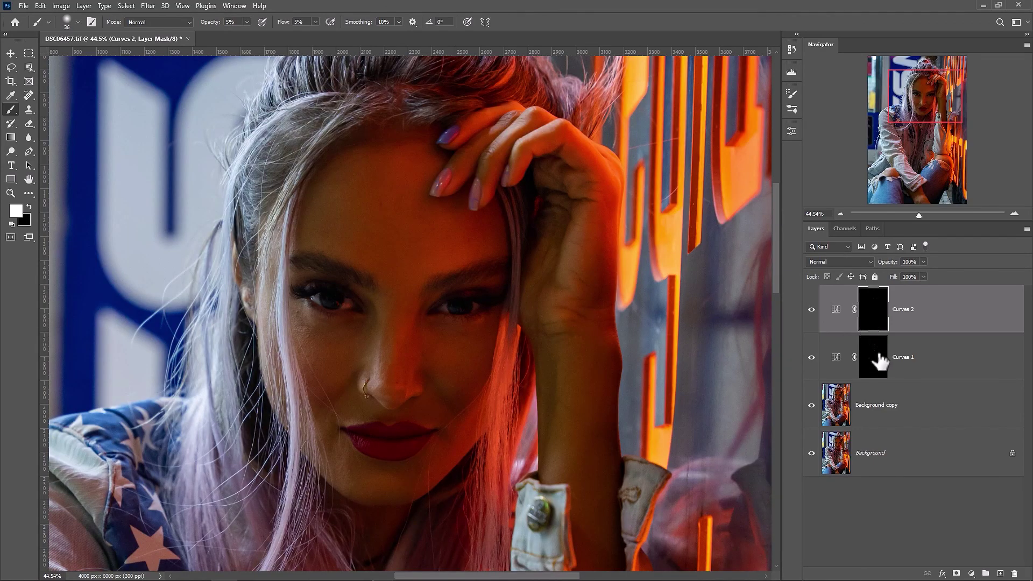
left_click(972, 574)
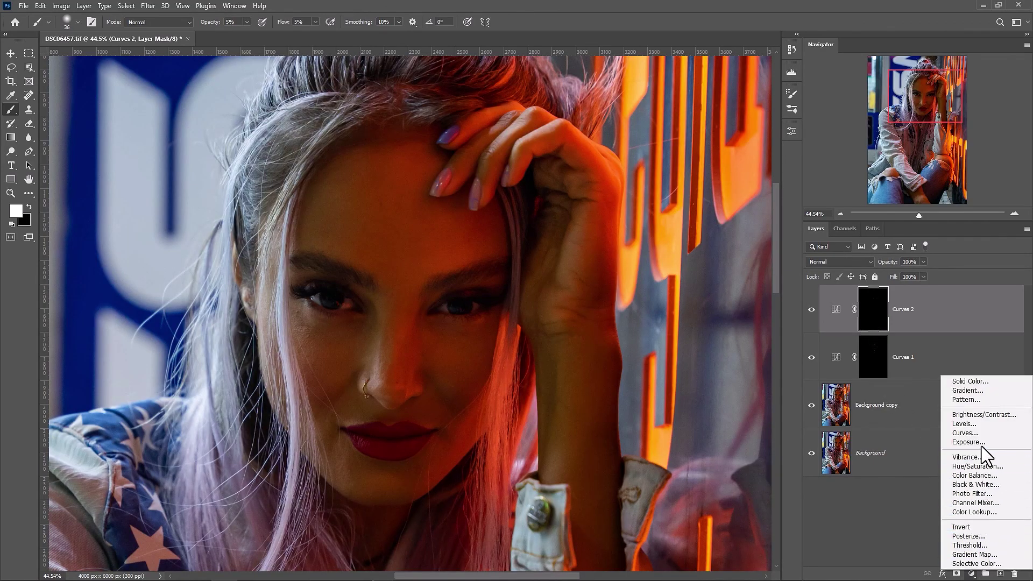
Add a Curves 3 layer with a strongly raised curve and invert its mask to black.
left_click(965, 432)
mouse_move(710, 241)
left_mouse_down()
mouse_move(688, 222)
mouse_move(687, 236)
left_mouse_up()
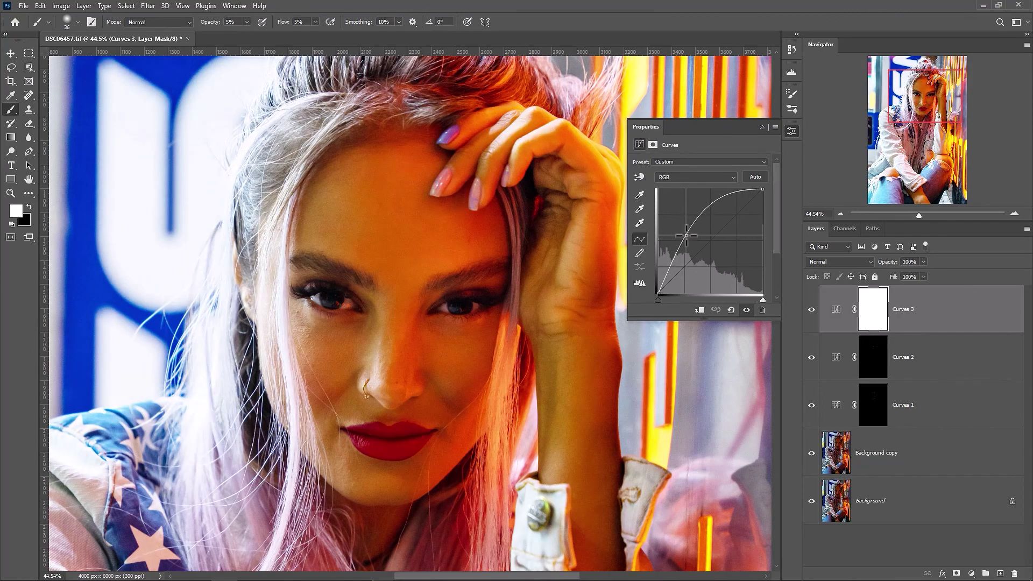
left_click(792, 131)
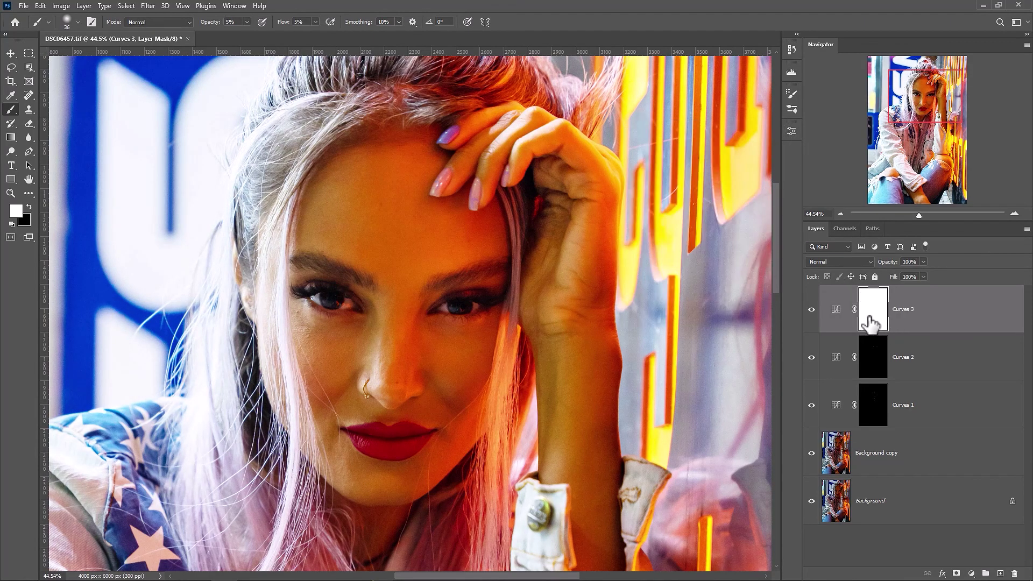
key("ctrl+i")
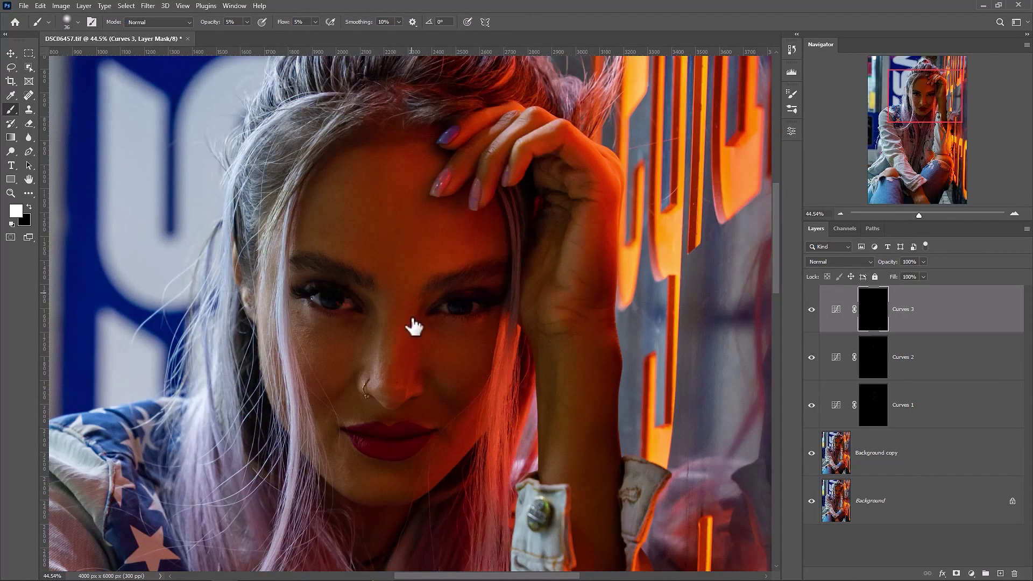
Set the brush Opacity and Flow to 20% for painting the eyes.
left_click(232, 21)
type("20")
left_click(284, 22)
Toggle Curves 3 visibility to compare the brightened eyes before and after.
left_click(811, 309)
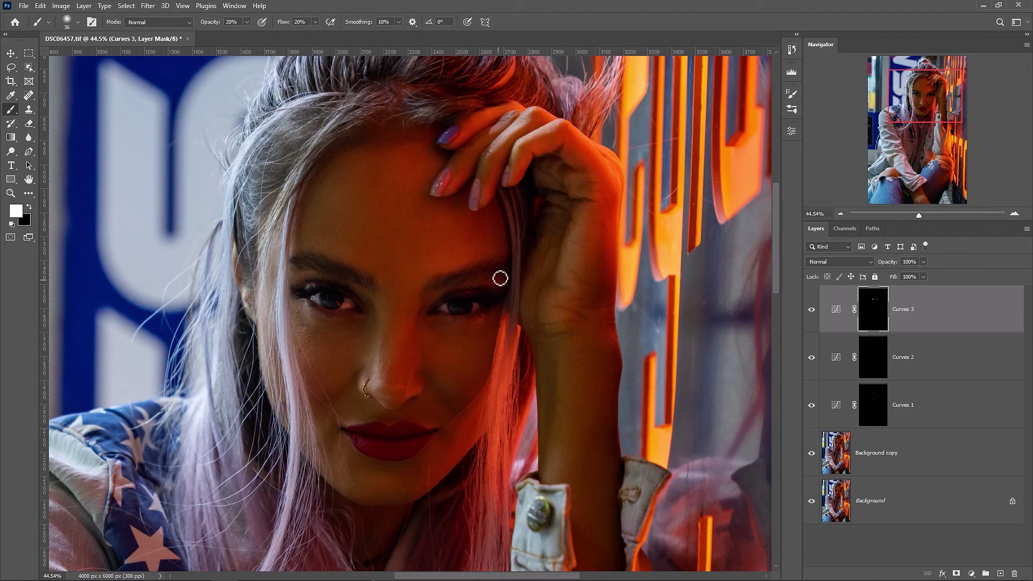
left_click(812, 309)
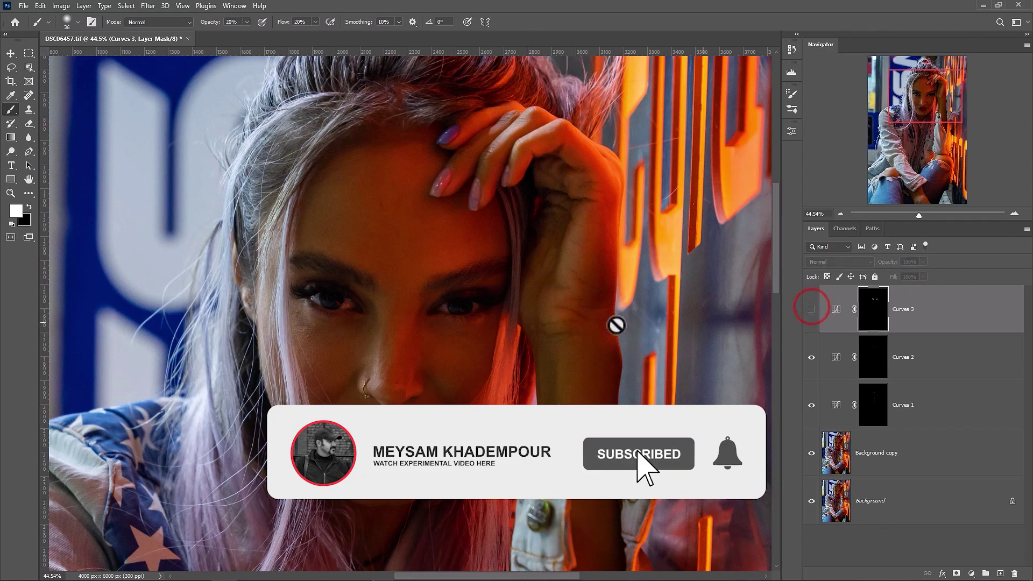
left_click(812, 310)
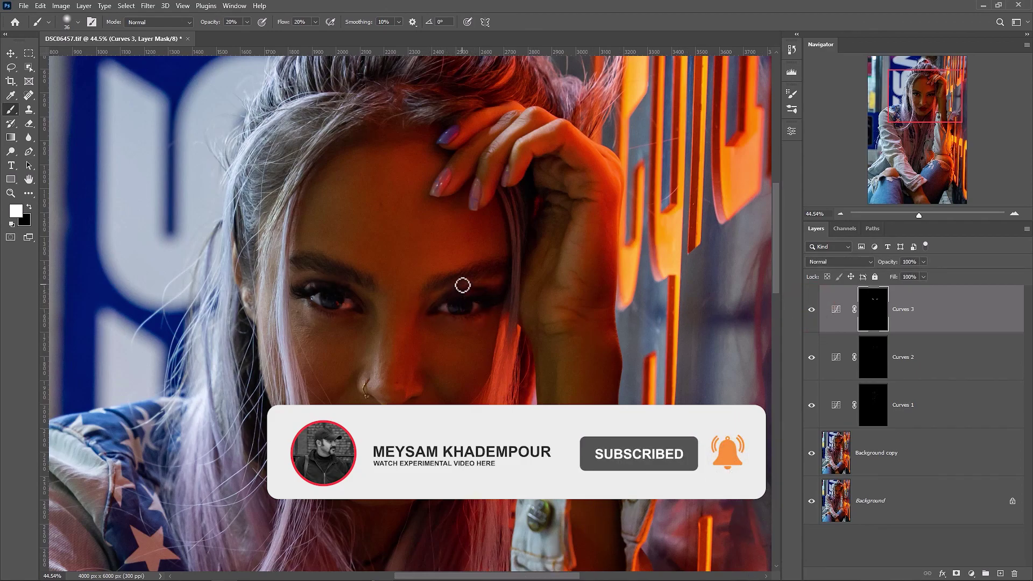
scroll(462, 285, "down", 1)
scroll(463, 285, "down", 2)
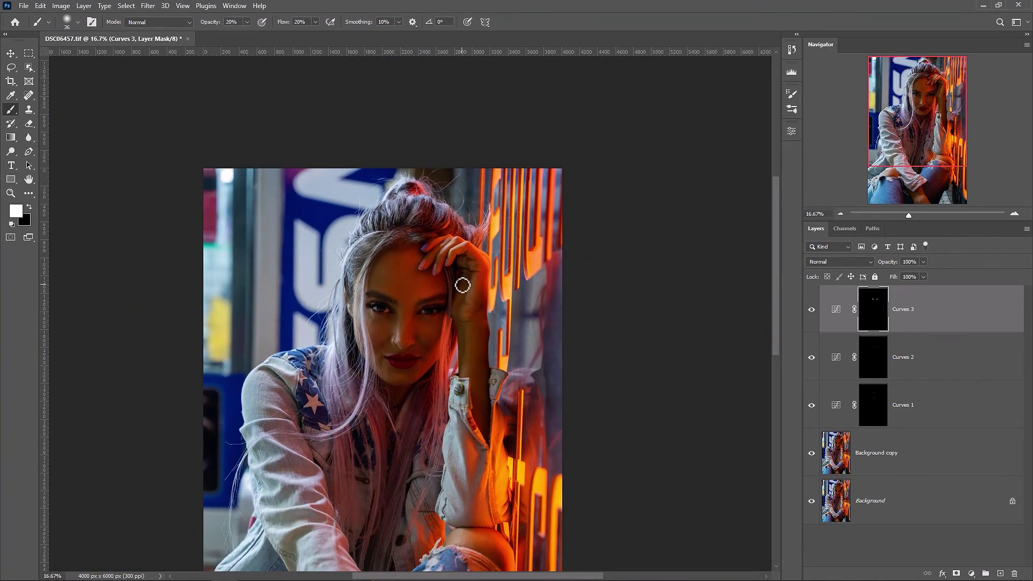
scroll(463, 285, "up", 1)
scroll(463, 285, "down", 1)
scroll(463, 286, "up", 1)
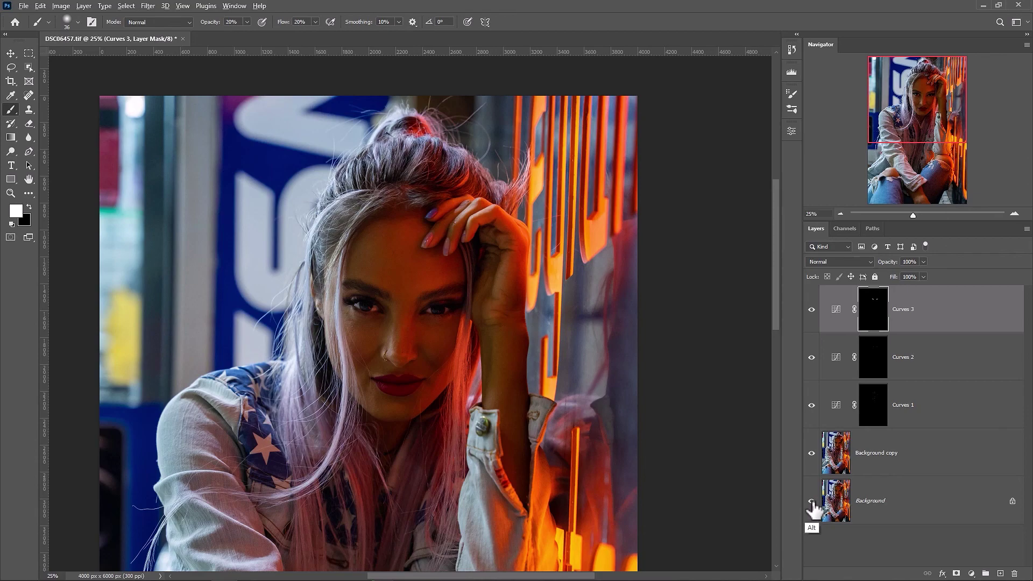
left_click(812, 502, "alt")
left_click(812, 502, "alt")
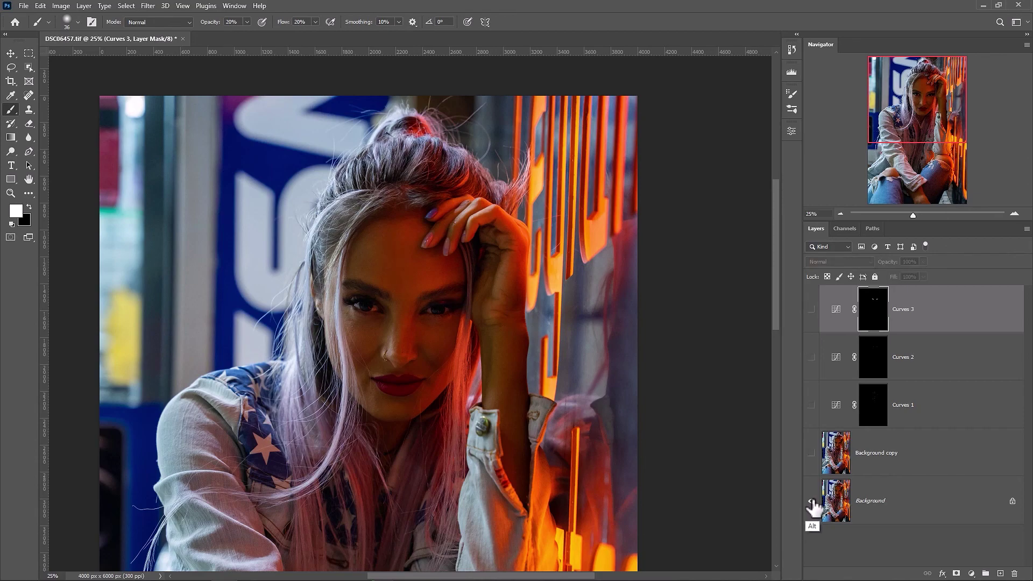
left_click(812, 502, "alt")
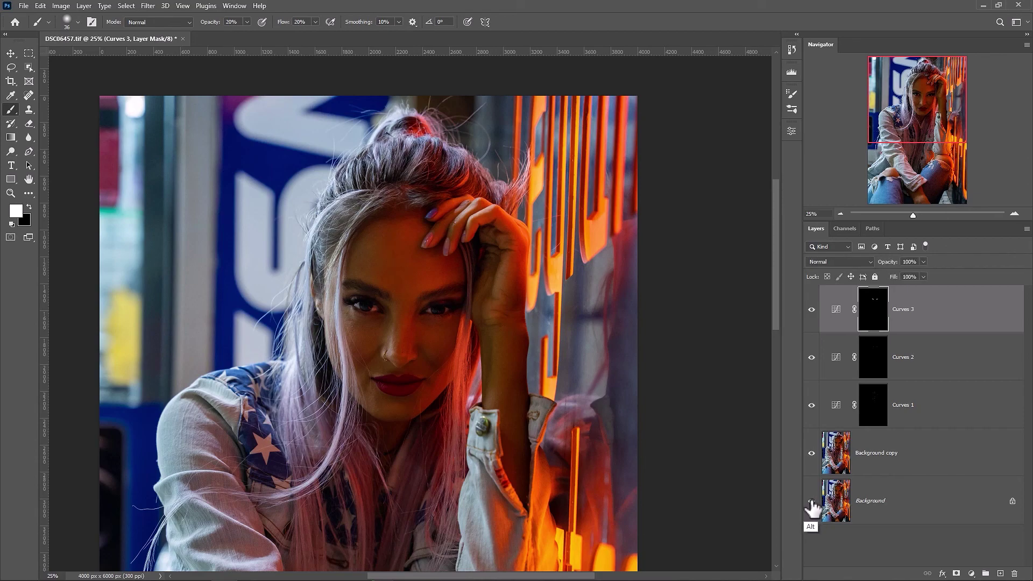
left_click(812, 501, "alt")
key("ctrl+plus")
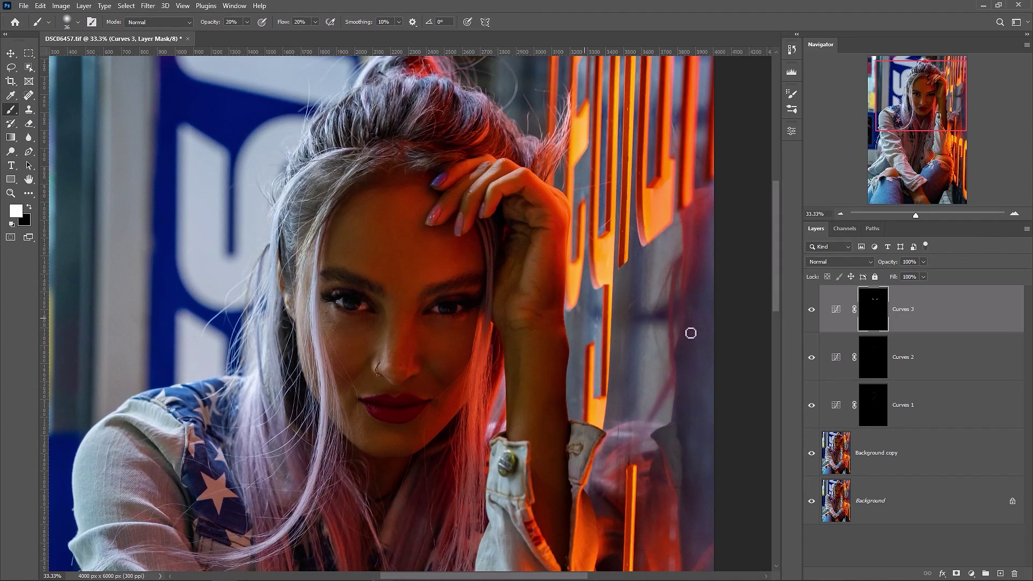
Select Curves 1 through Curves 3 and group them into Group 1.
left_click(931, 415, "shift")
right_click(944, 355)
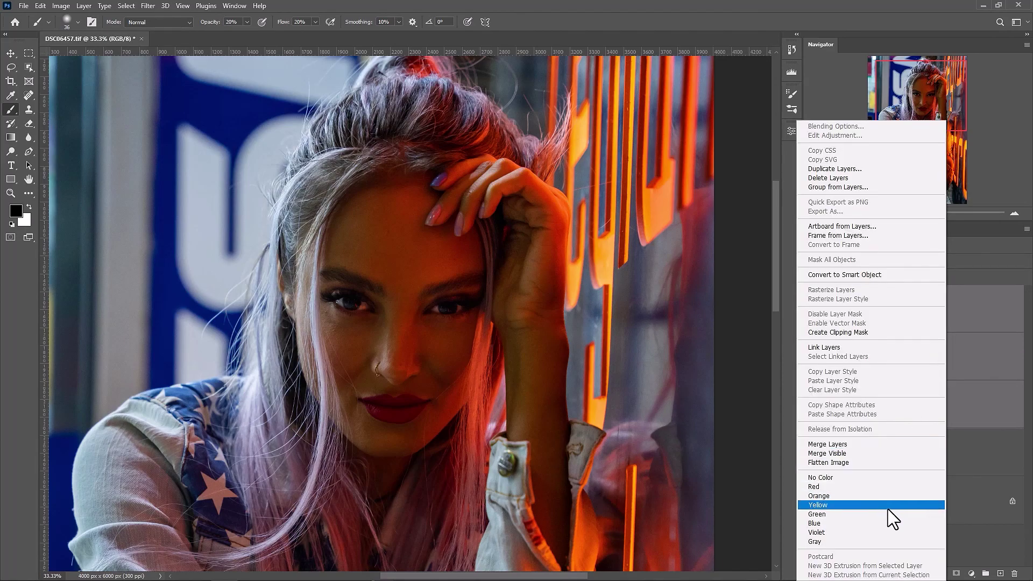
left_click(975, 456)
left_click(963, 412)
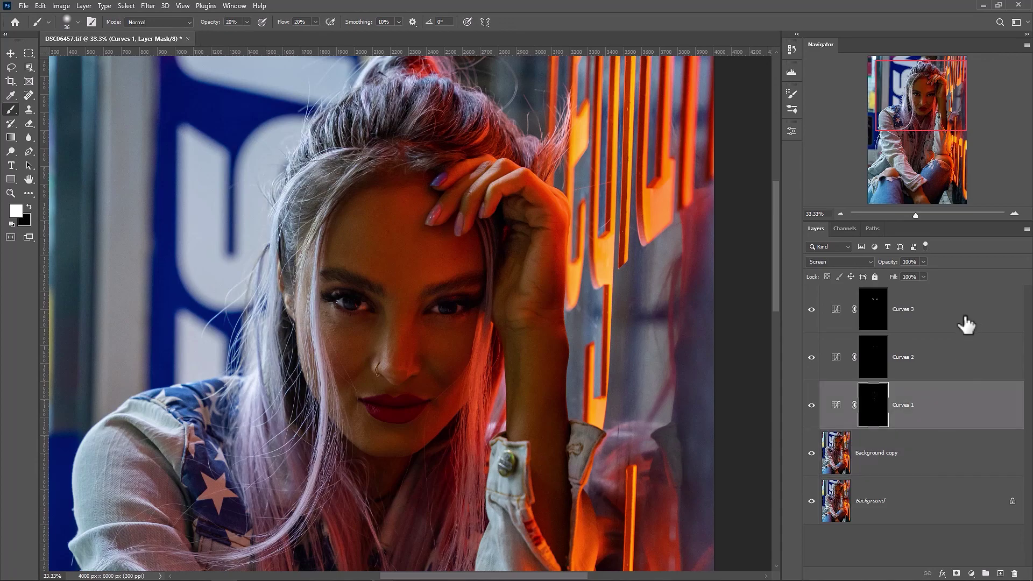
left_click(965, 322, "shift")
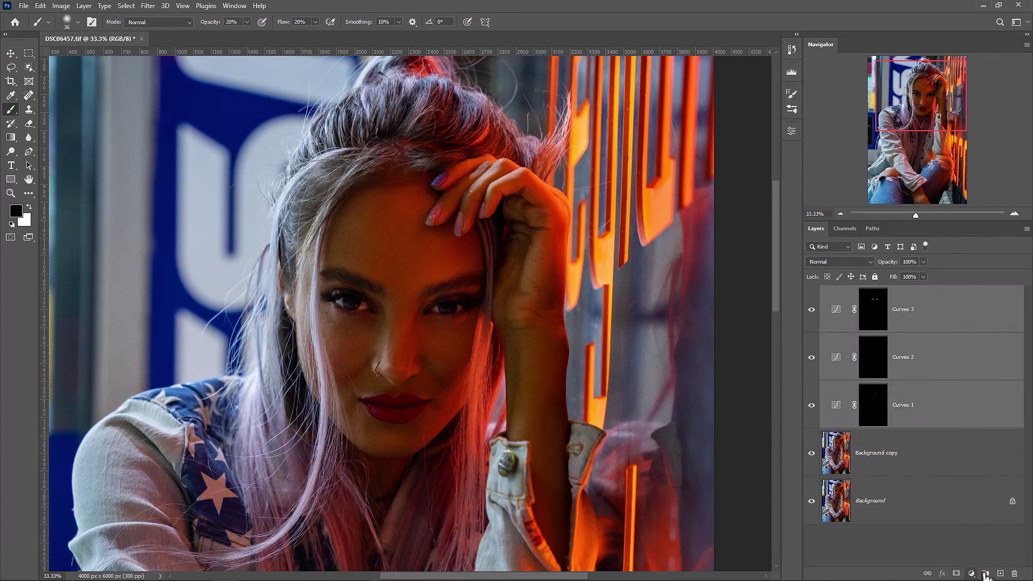
left_click(985, 574)
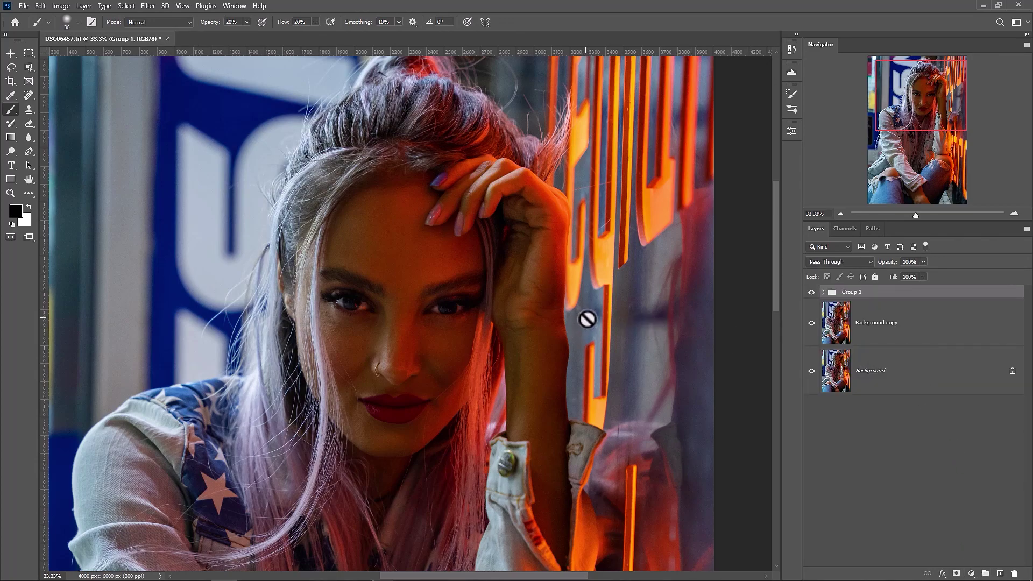